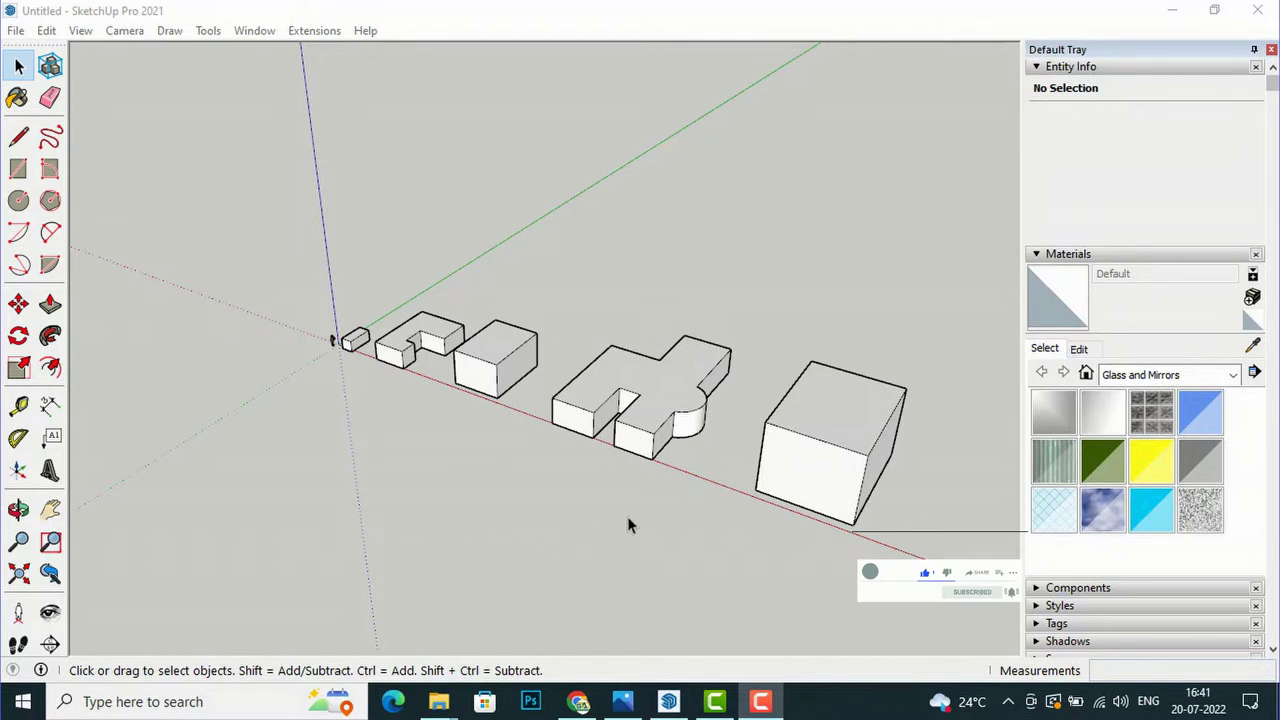
# Step: Switch to Chrome and bring up the SketchUcation site
pyautogui.scroll(1, 1000, 538)
pyautogui.scroll(1, 1000, 538)
pyautogui.scroll(1, 1000, 536)
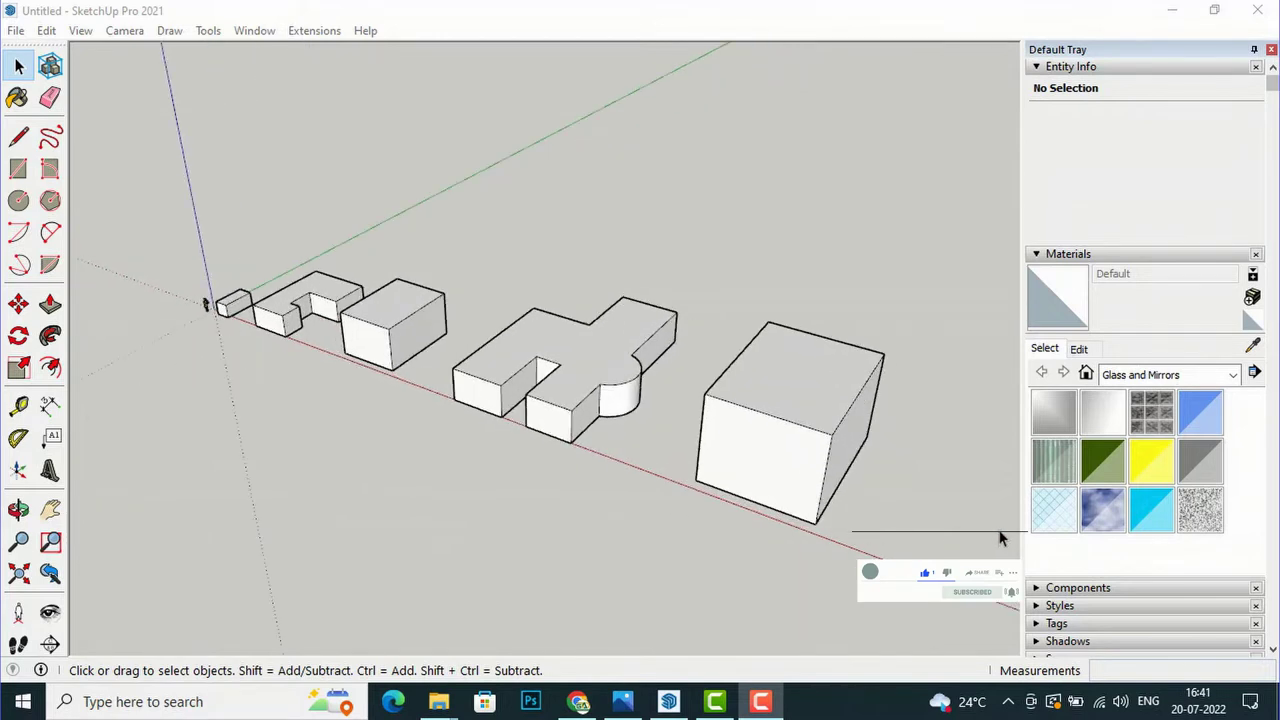
pyautogui.scroll(1, 643, 500)
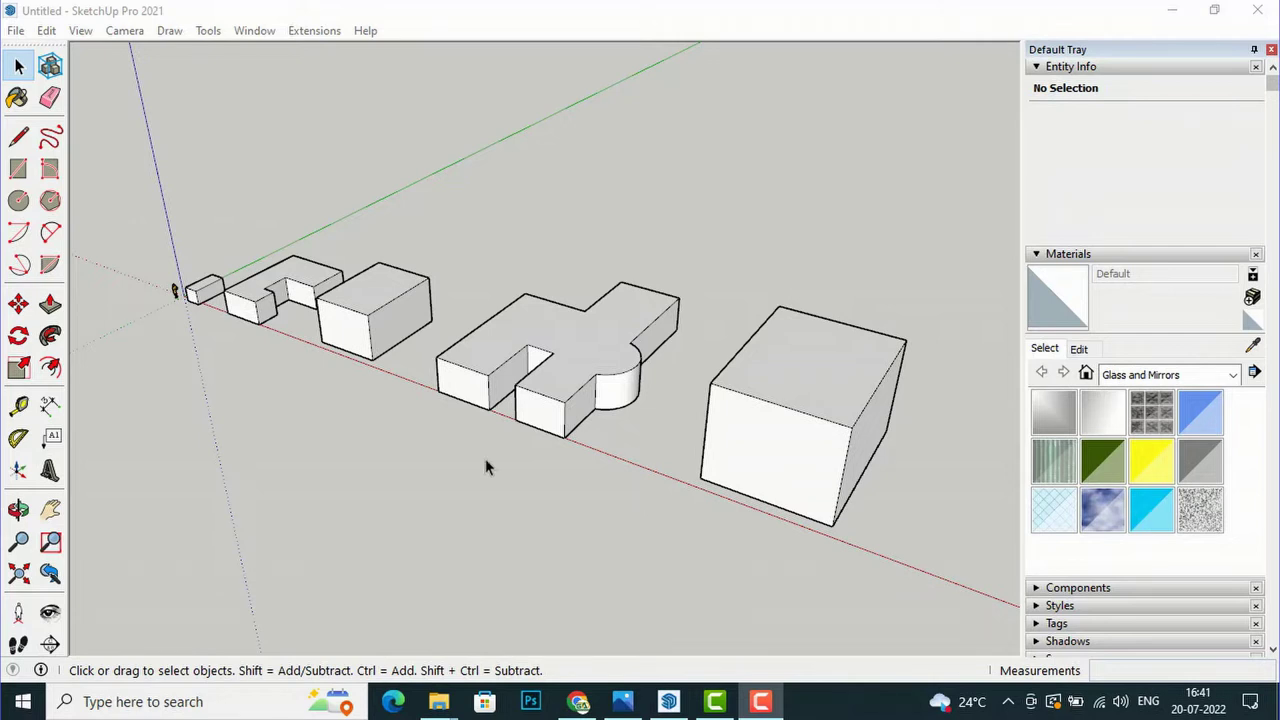
pyautogui.scroll(2, 160, 286)
pyautogui.scroll(2, 160, 286)
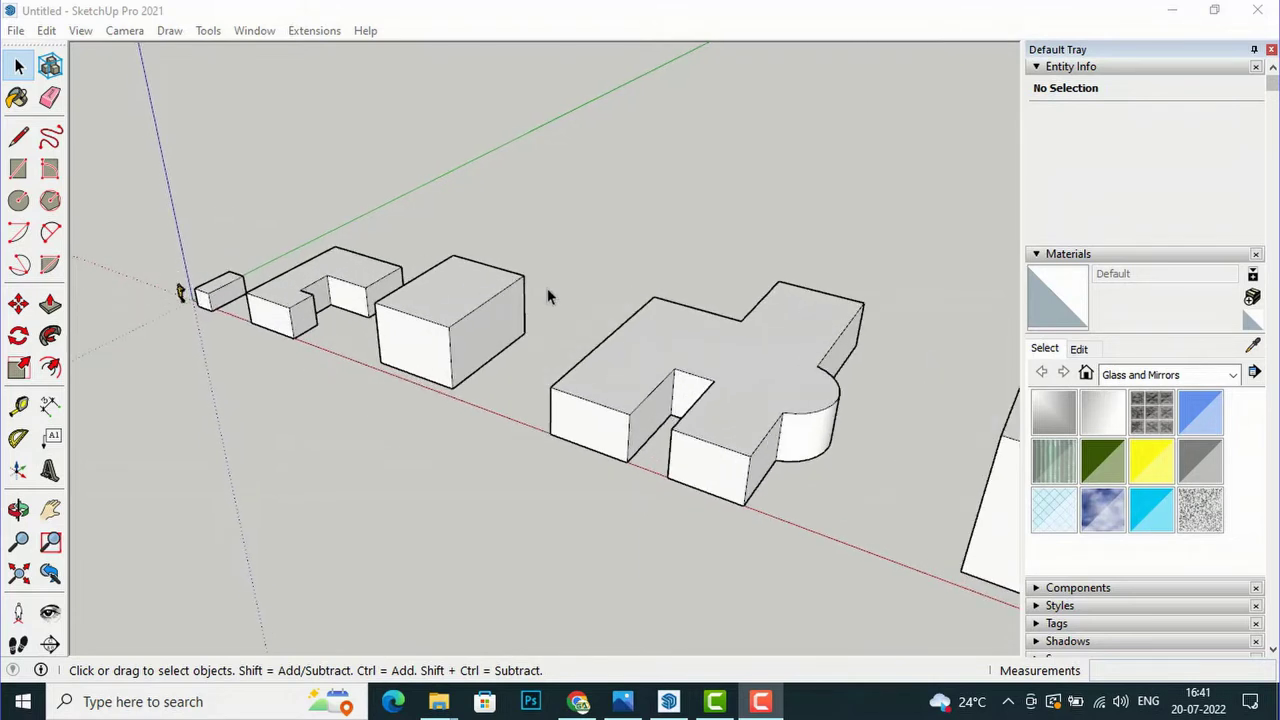
pyautogui.scroll(-2, 436, 292)
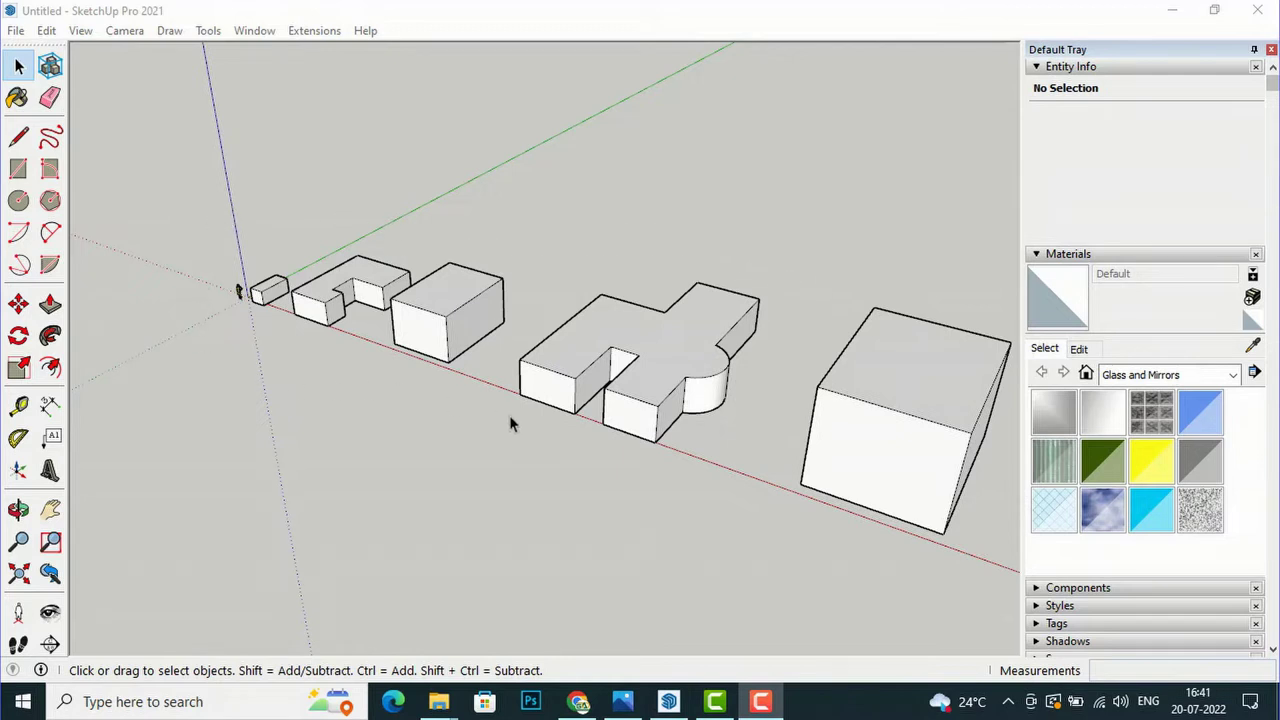
pyautogui.click(578, 701)
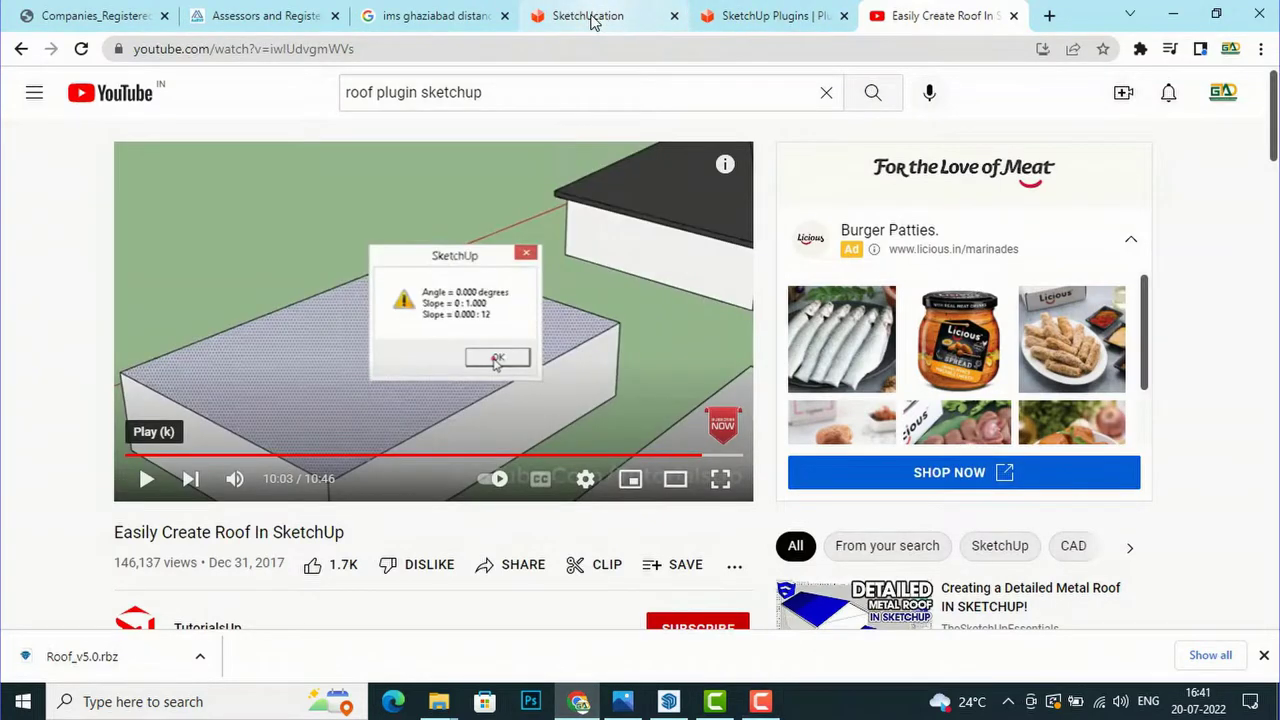
pyautogui.click(590, 18)
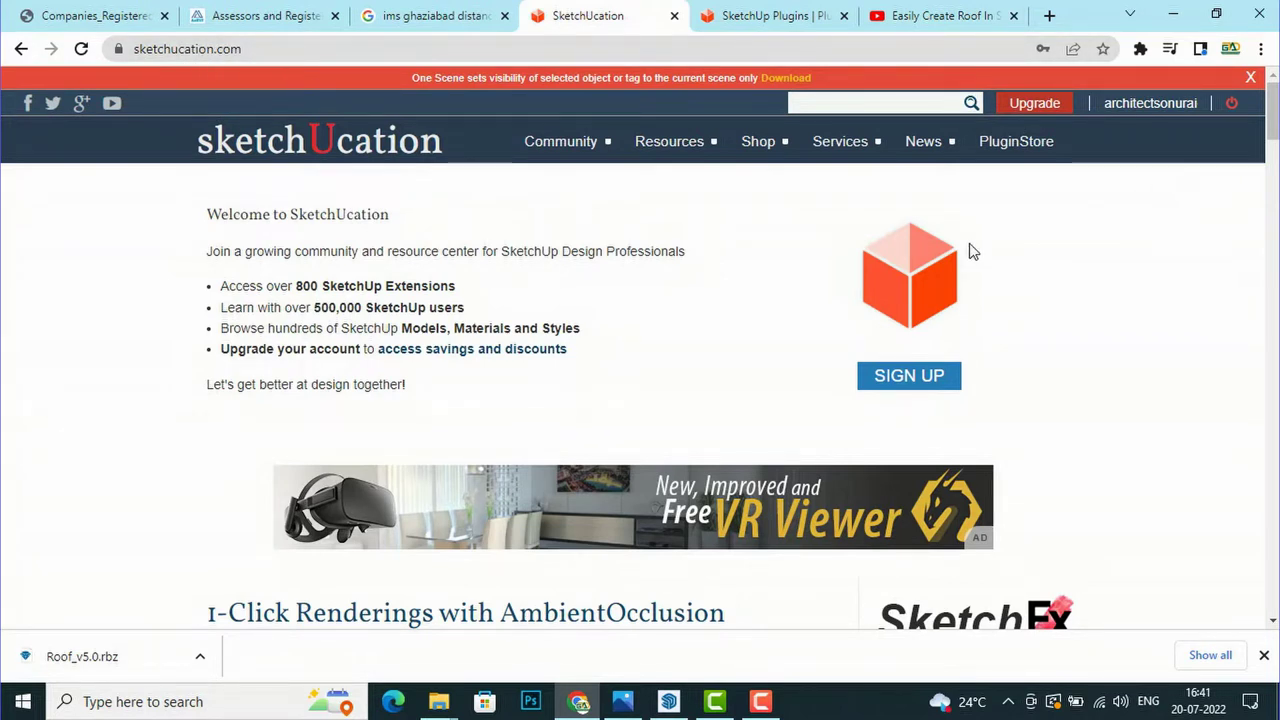
pyautogui.scroll(-1, 972, 252)
pyautogui.scroll(-1, 971, 250)
pyautogui.scroll(2, 971, 249)
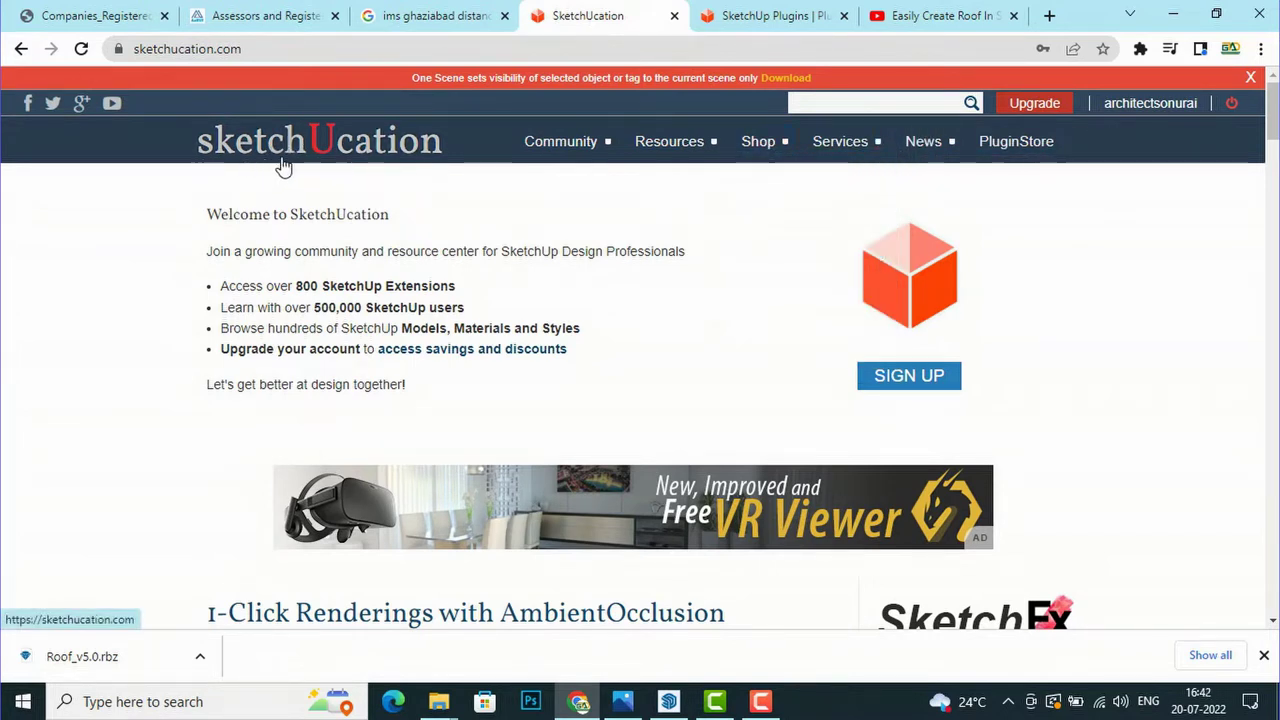
# Step: Search SketchUcation for 'roof plugin' and open the TIG Roof v5.0 page
pyautogui.click(832, 100)
pyautogui.write('roof plu')
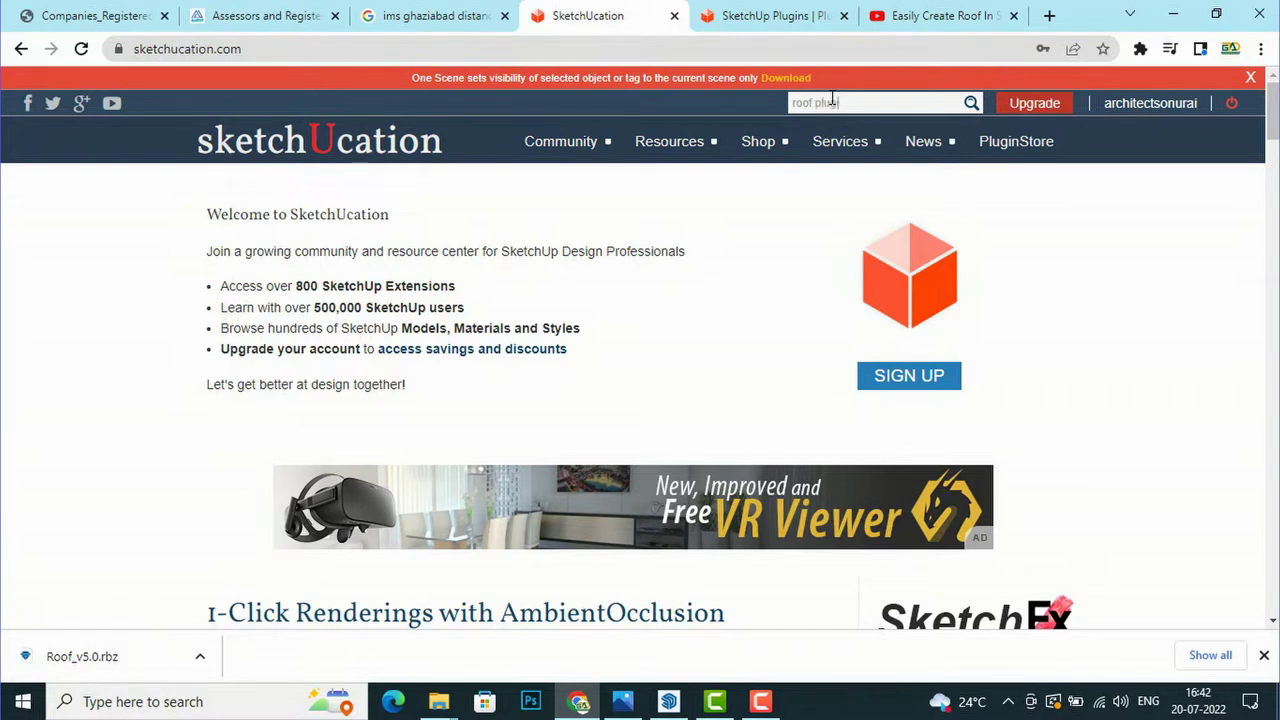
pyautogui.write('gin')
pyautogui.press('Return')
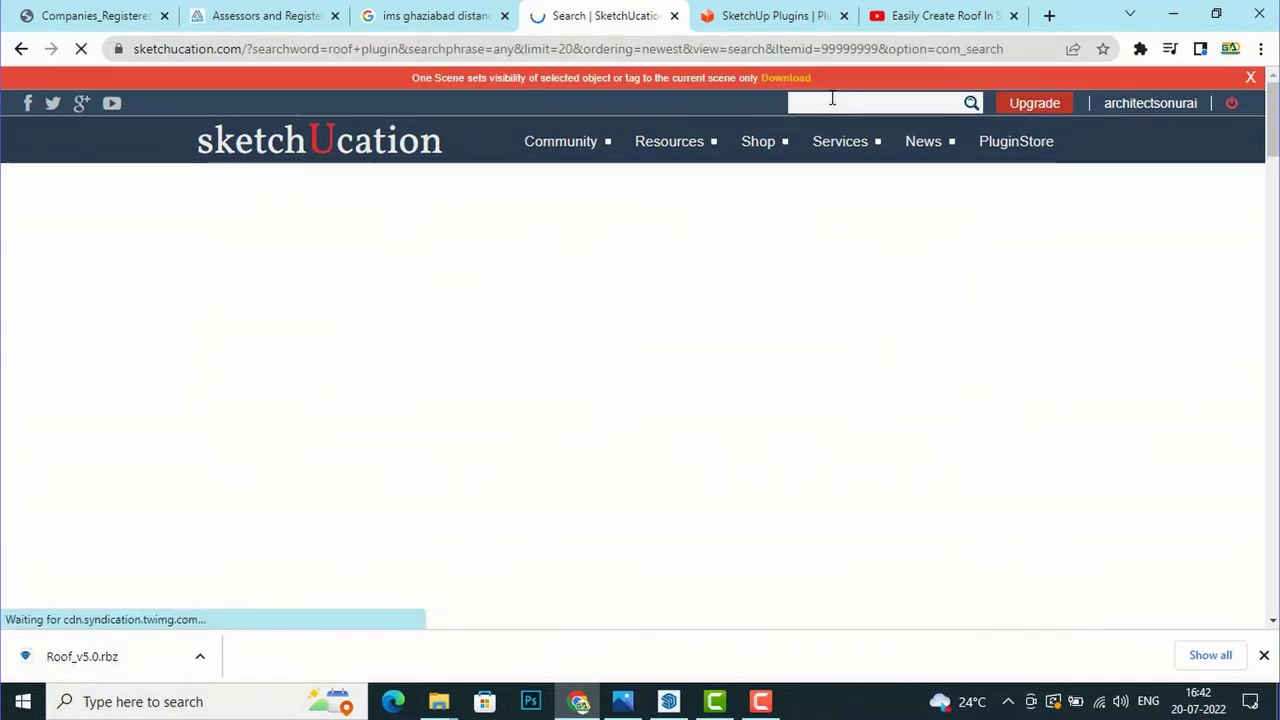
pyautogui.scroll(-3, 506, 366)
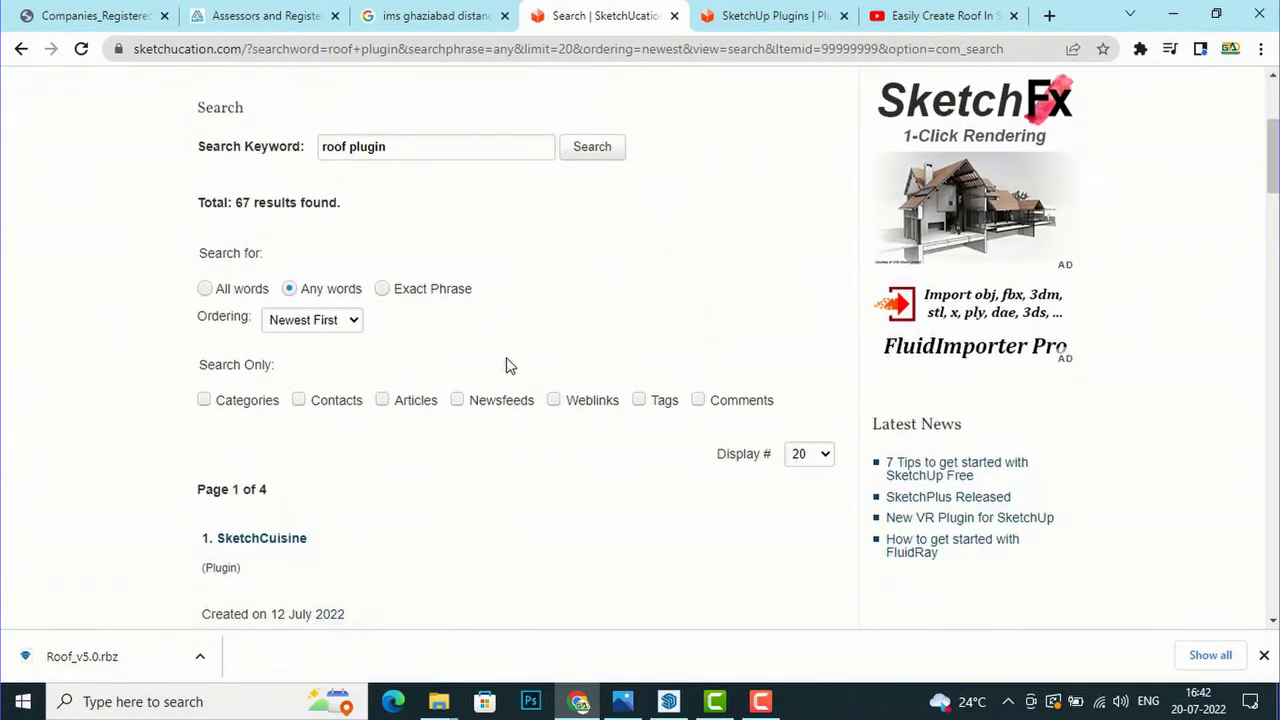
pyautogui.scroll(-3, 506, 366)
pyautogui.scroll(6, 506, 357)
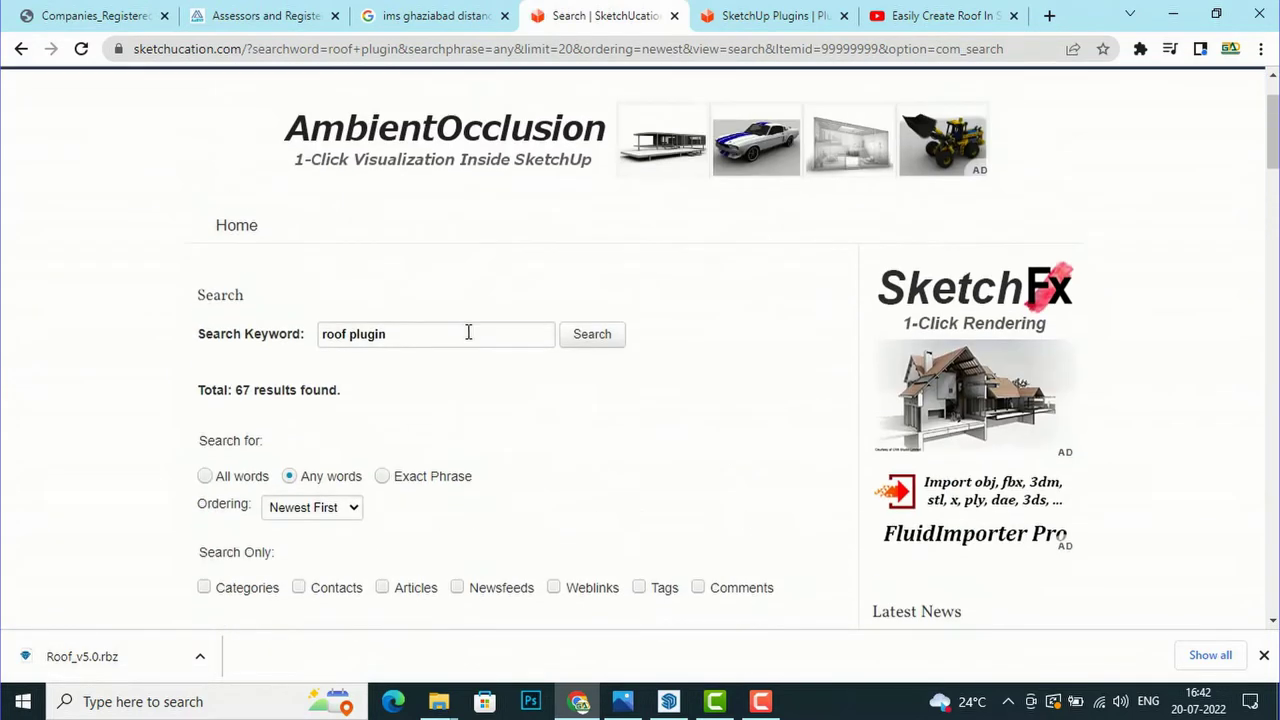
pyautogui.click(786, 16)
# Step: Download Roof_v5.0.rbz from the TIG: Roof v5.0 plugin page
pyautogui.scroll(2, 408, 305)
pyautogui.scroll(2, 408, 305)
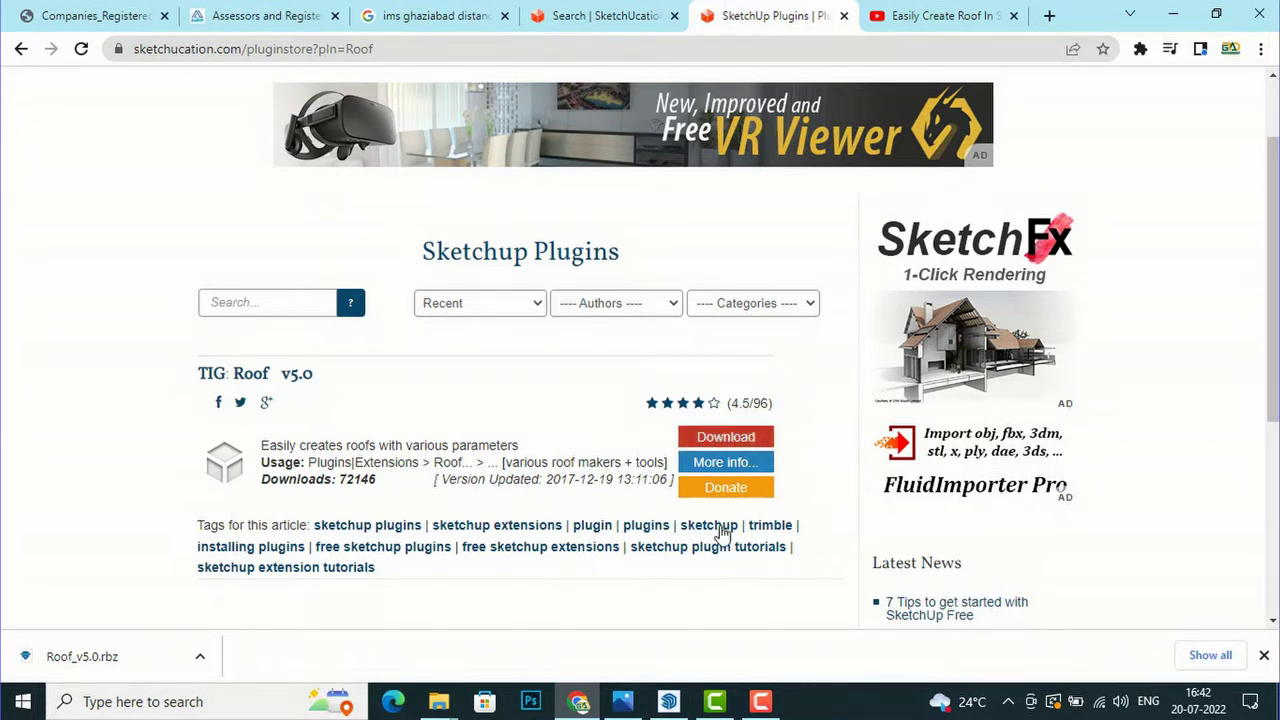
pyautogui.click(739, 443)
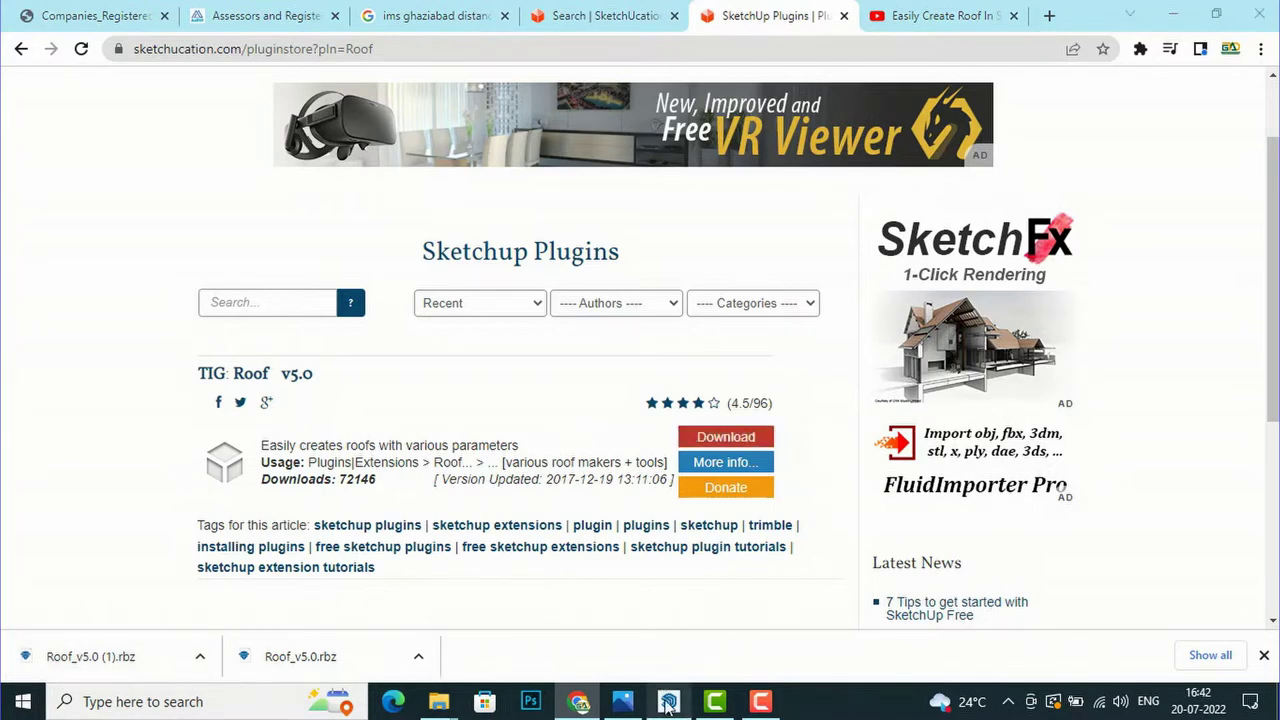
# Step: Back in SketchUp, confirm in the Extension Manager that Roof is installed and enabled
pyautogui.click(668, 701)
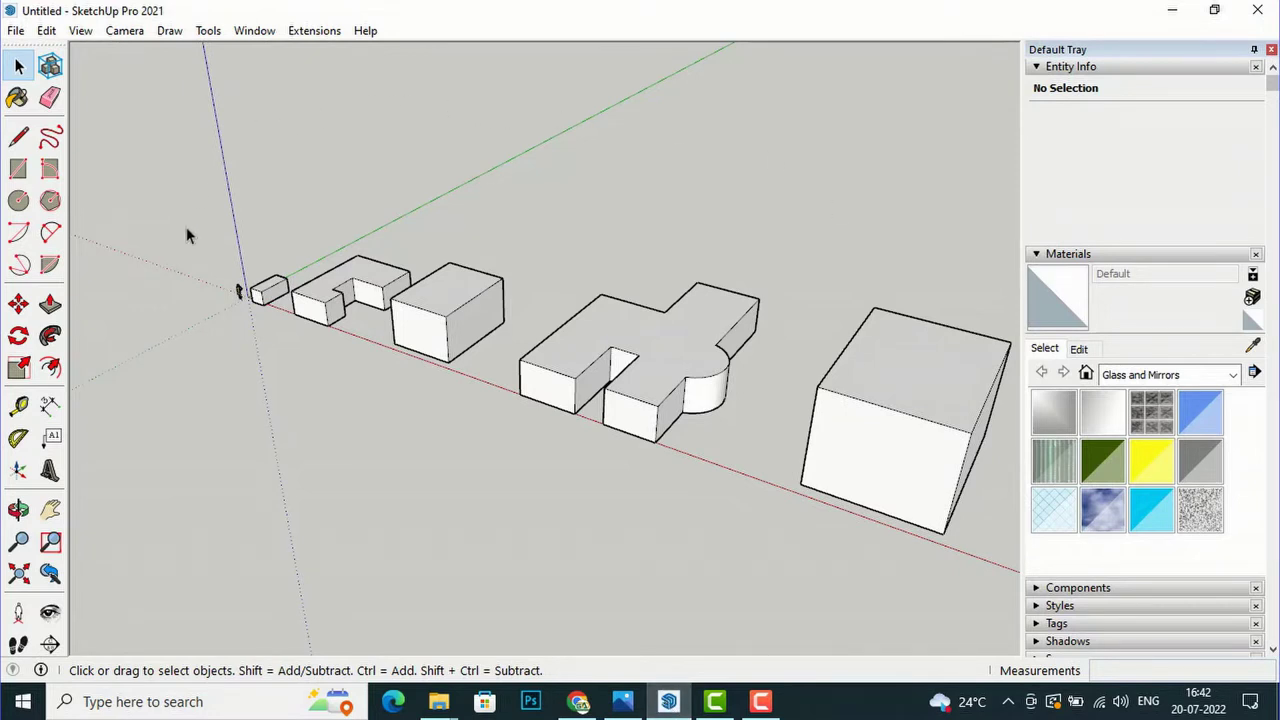
pyautogui.scroll(-2, 319, 294)
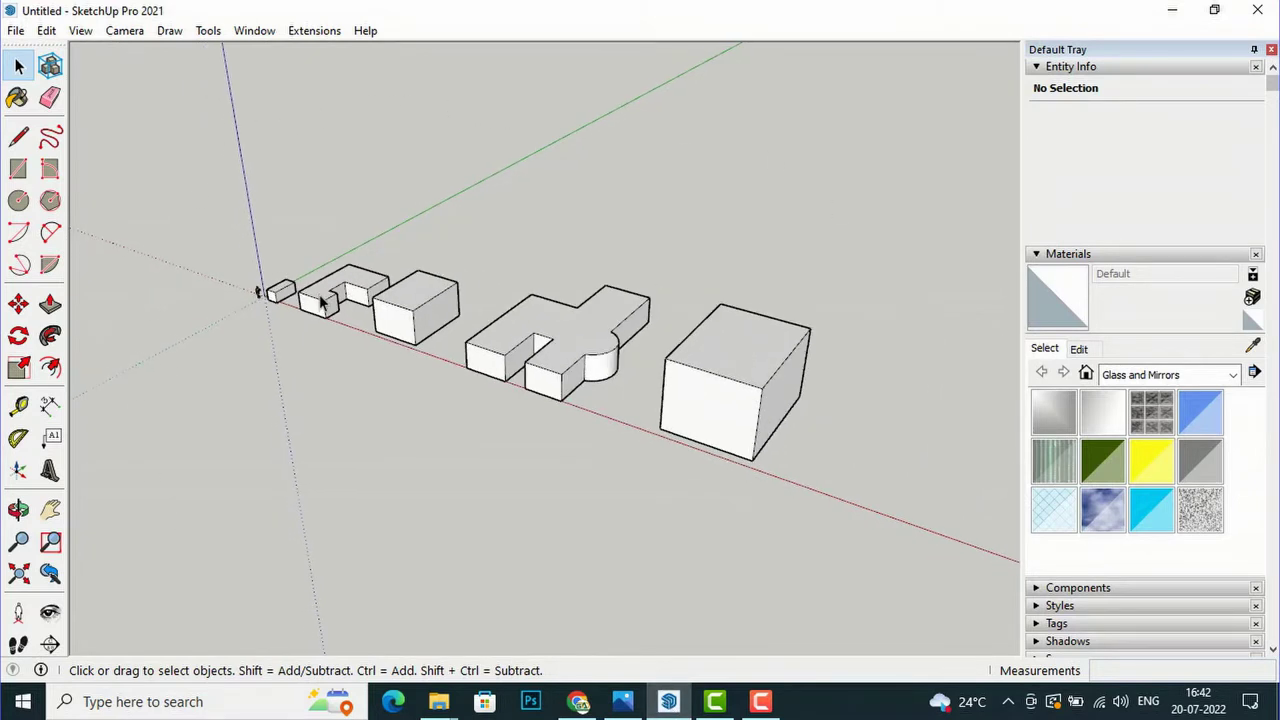
pyautogui.click(320, 33)
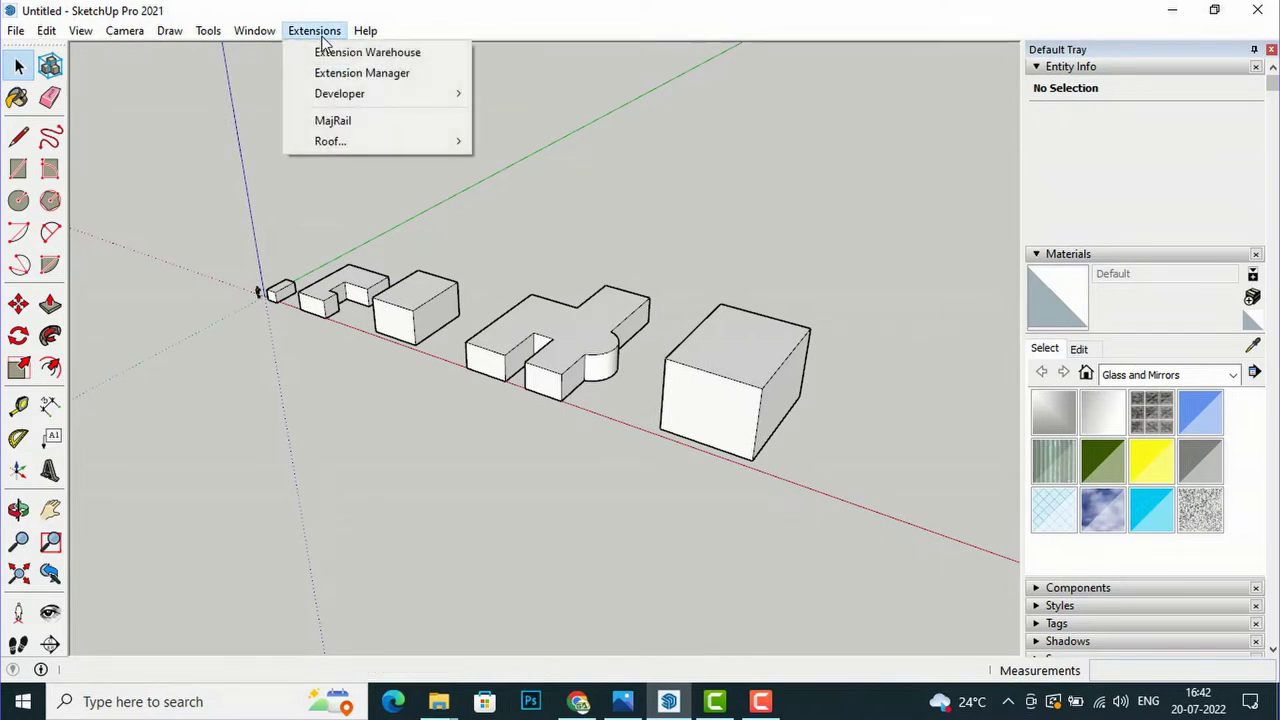
pyautogui.click(333, 74)
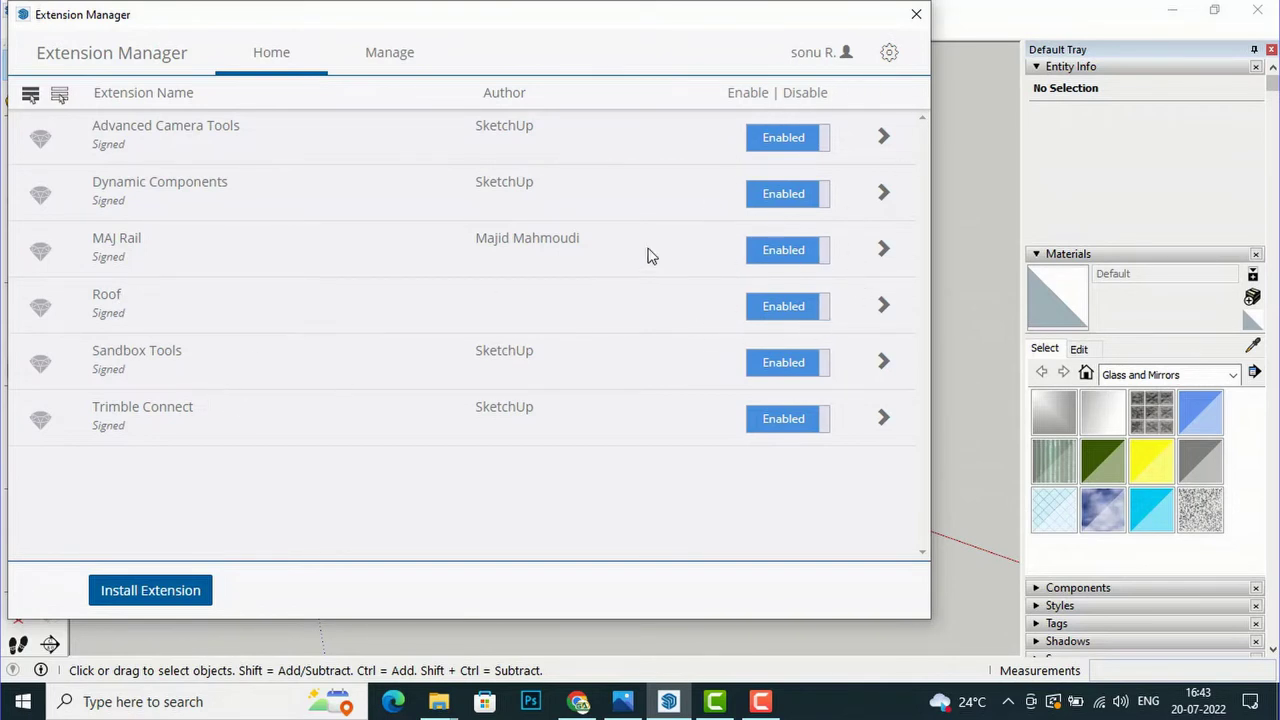
pyautogui.click(126, 603)
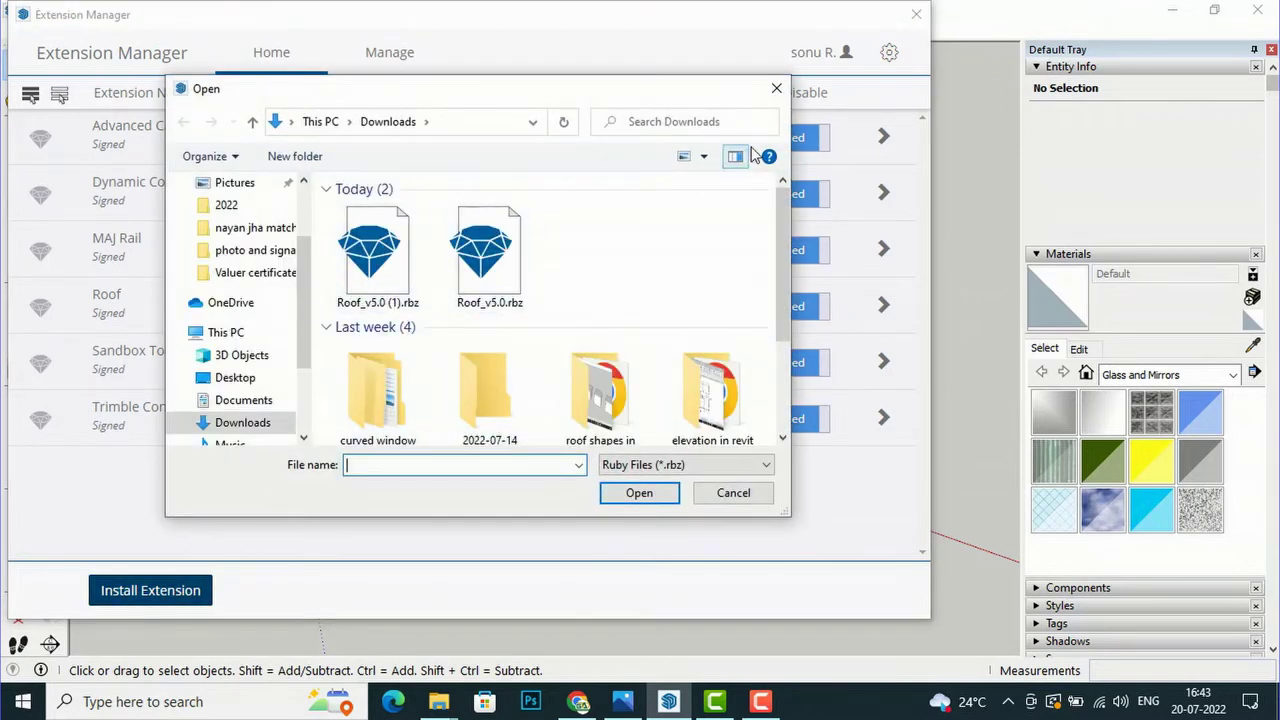
pyautogui.click(776, 88)
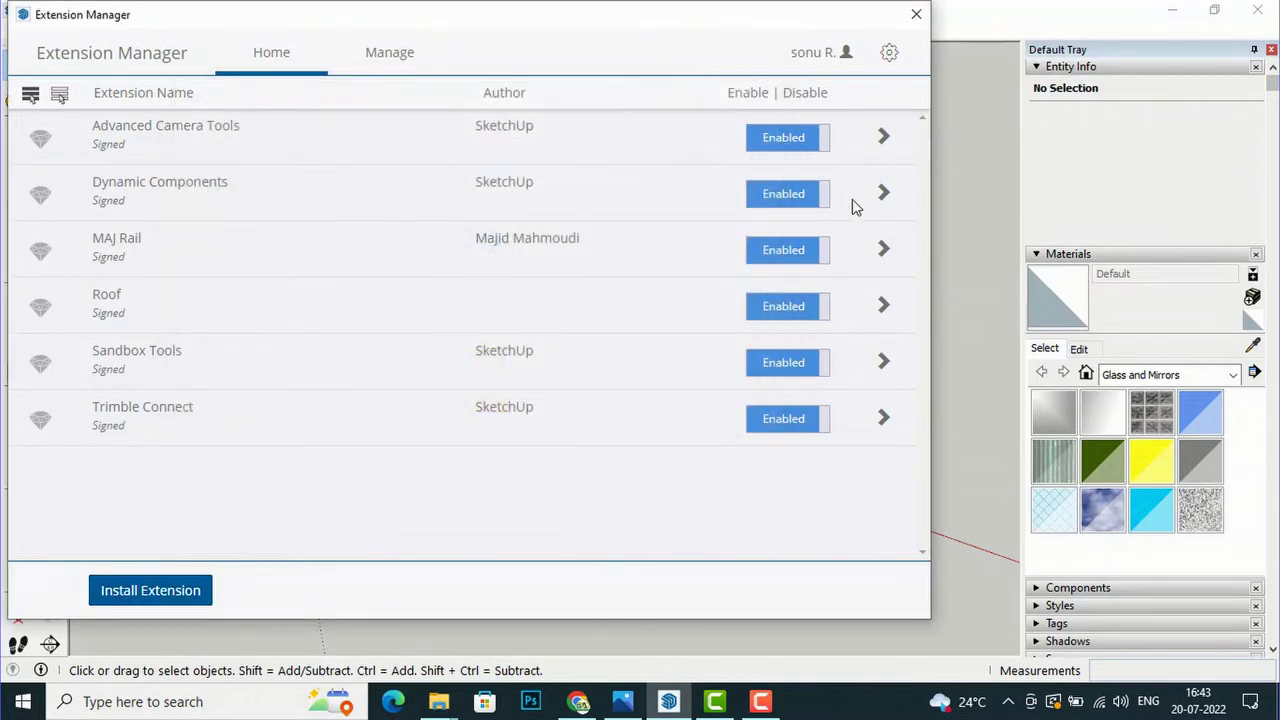
pyautogui.click(916, 15)
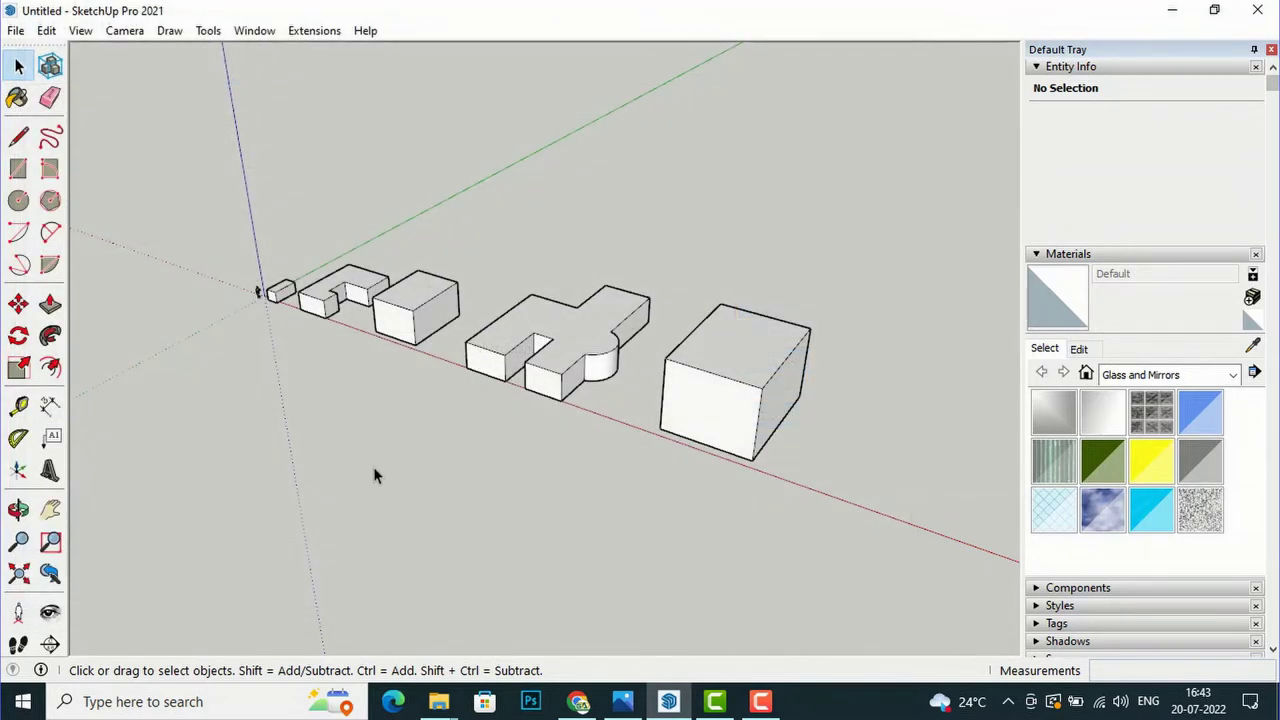
# Step: Zoom in, select the small box's top face and bring up the Extensions > Roof submenu
pyautogui.scroll(1, 222, 265)
pyautogui.scroll(2, 255, 271)
pyautogui.scroll(2, 255, 271)
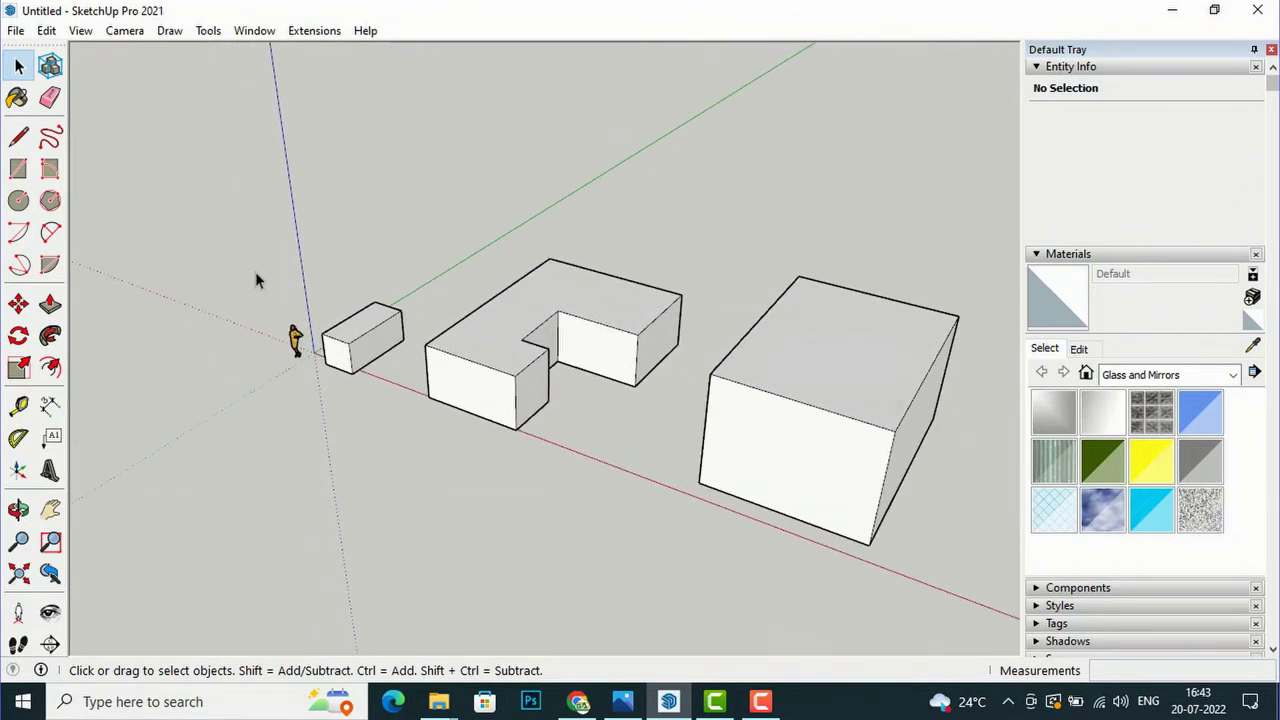
pyautogui.scroll(2, 258, 272)
pyautogui.scroll(2, 261, 278)
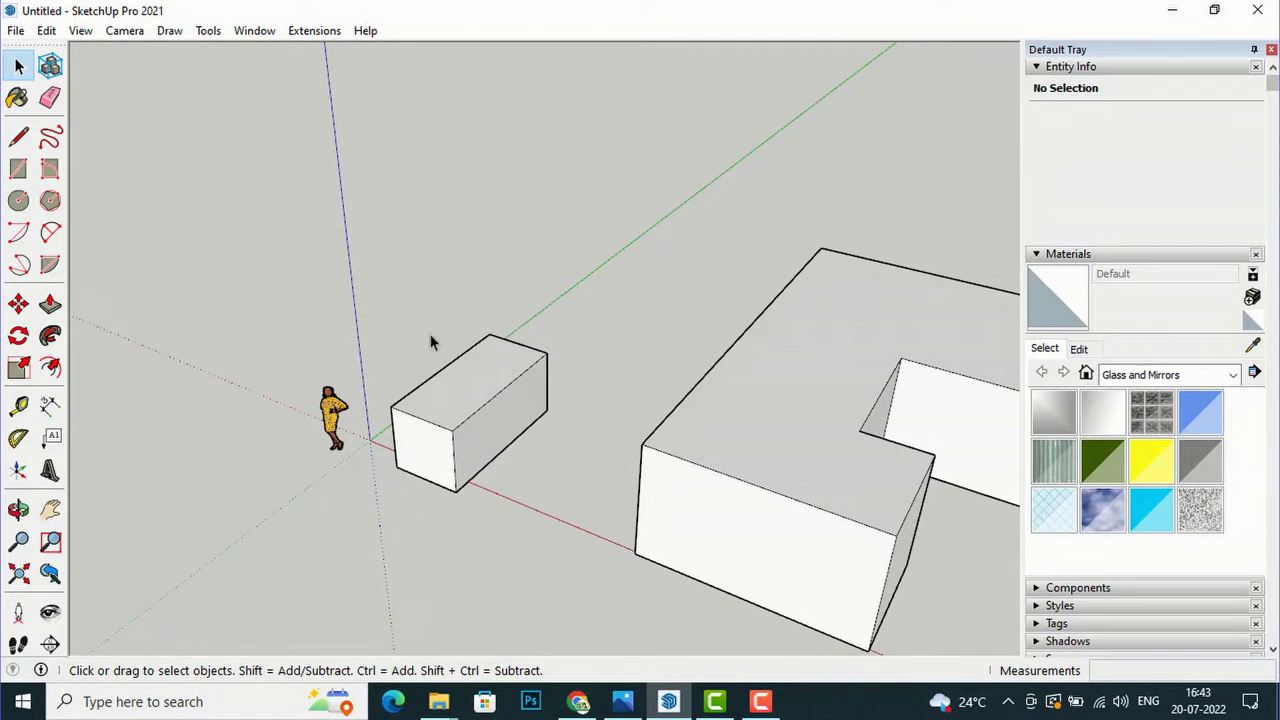
pyautogui.click(446, 390)
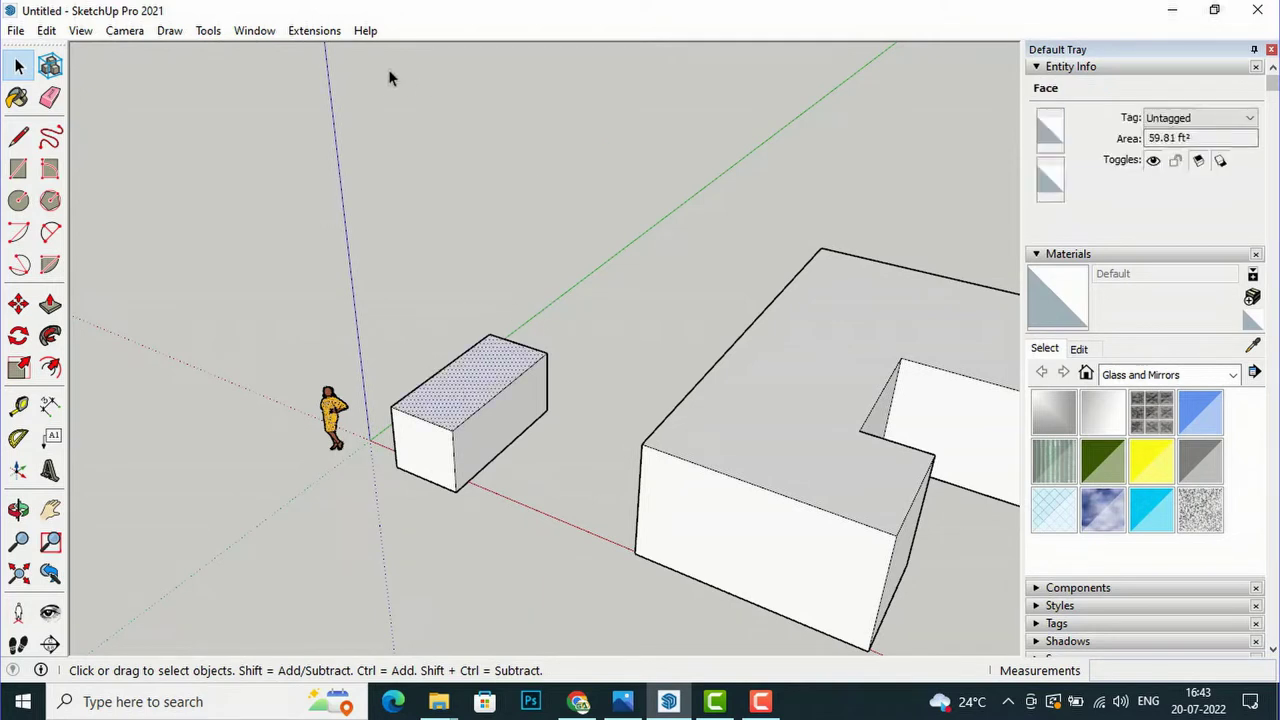
pyautogui.click(315, 31)
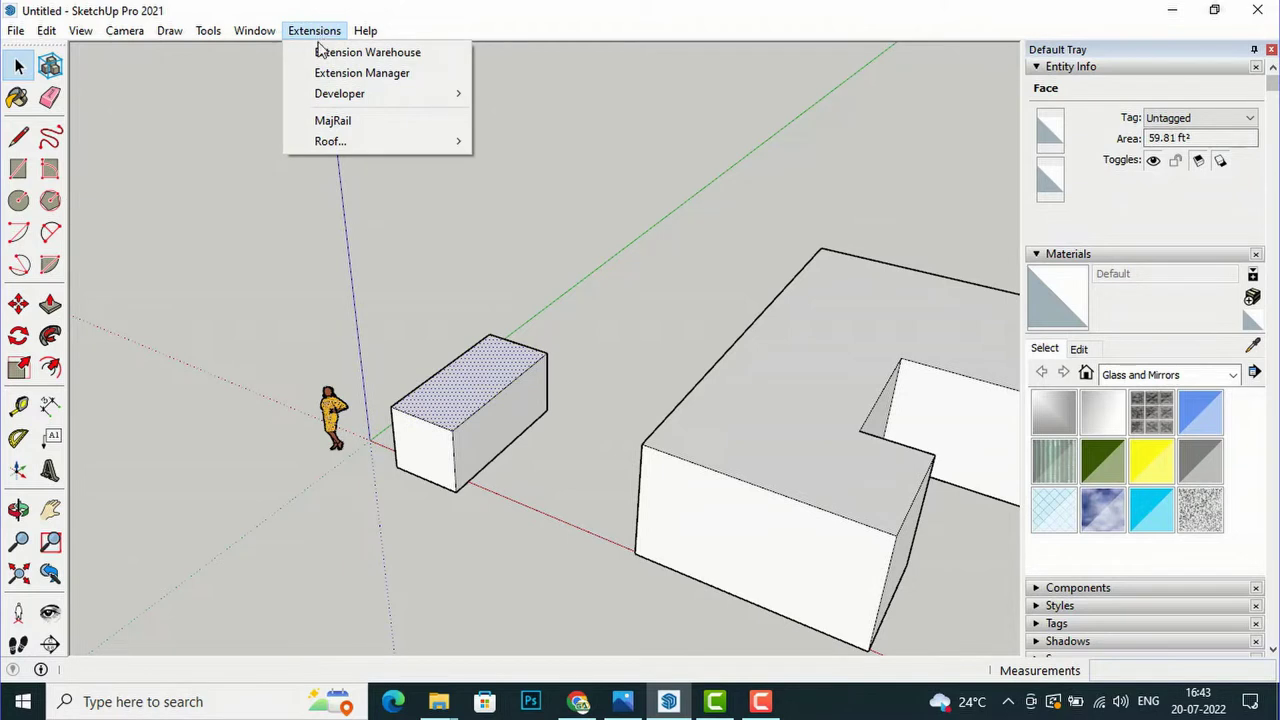
pyautogui.moveTo(330, 141)
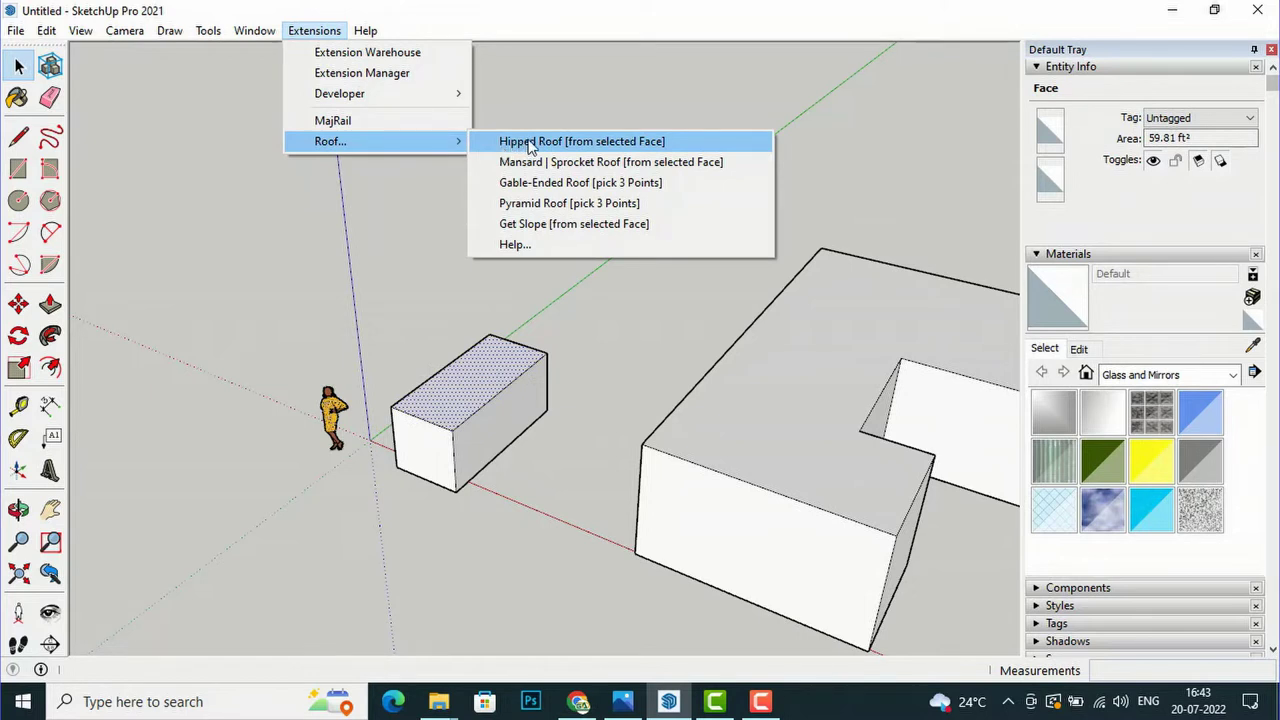
# Step: Create a 1:2 hipped roof with Vertical+Horizontal fascia and soffit and no layer or materials
pyautogui.click(530, 147)
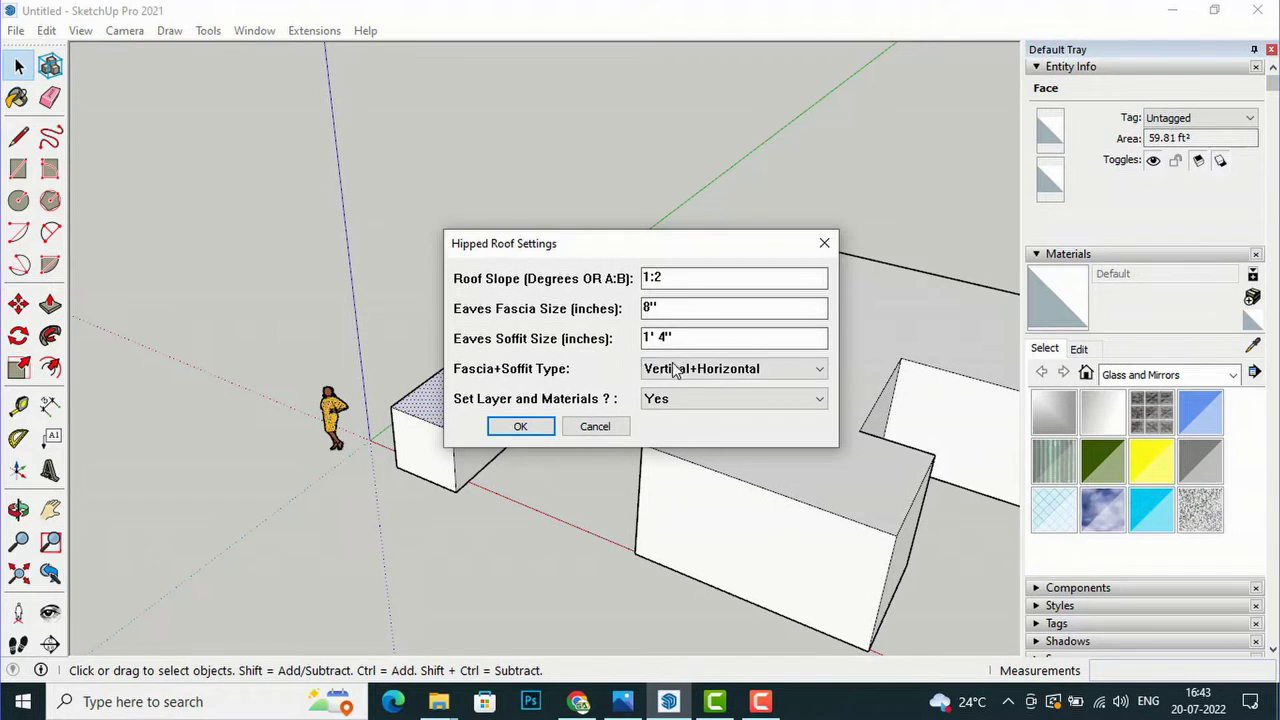
pyautogui.click(702, 372)
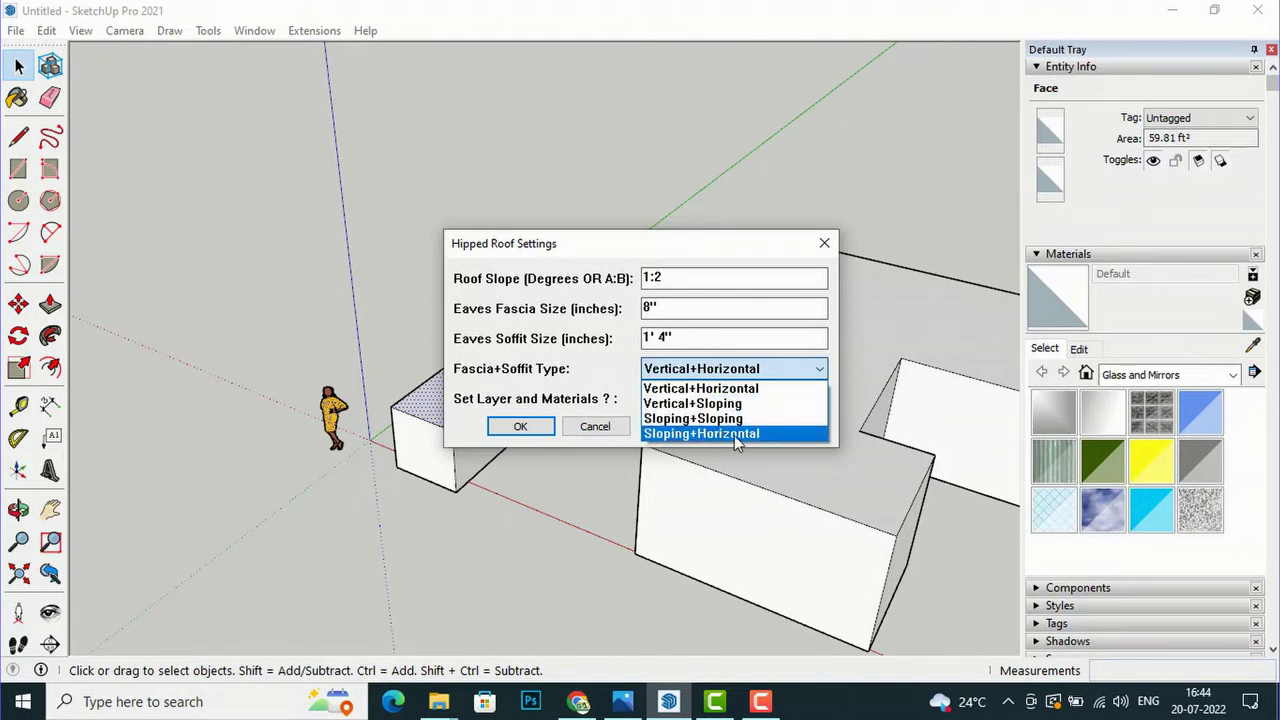
pyautogui.click(736, 390)
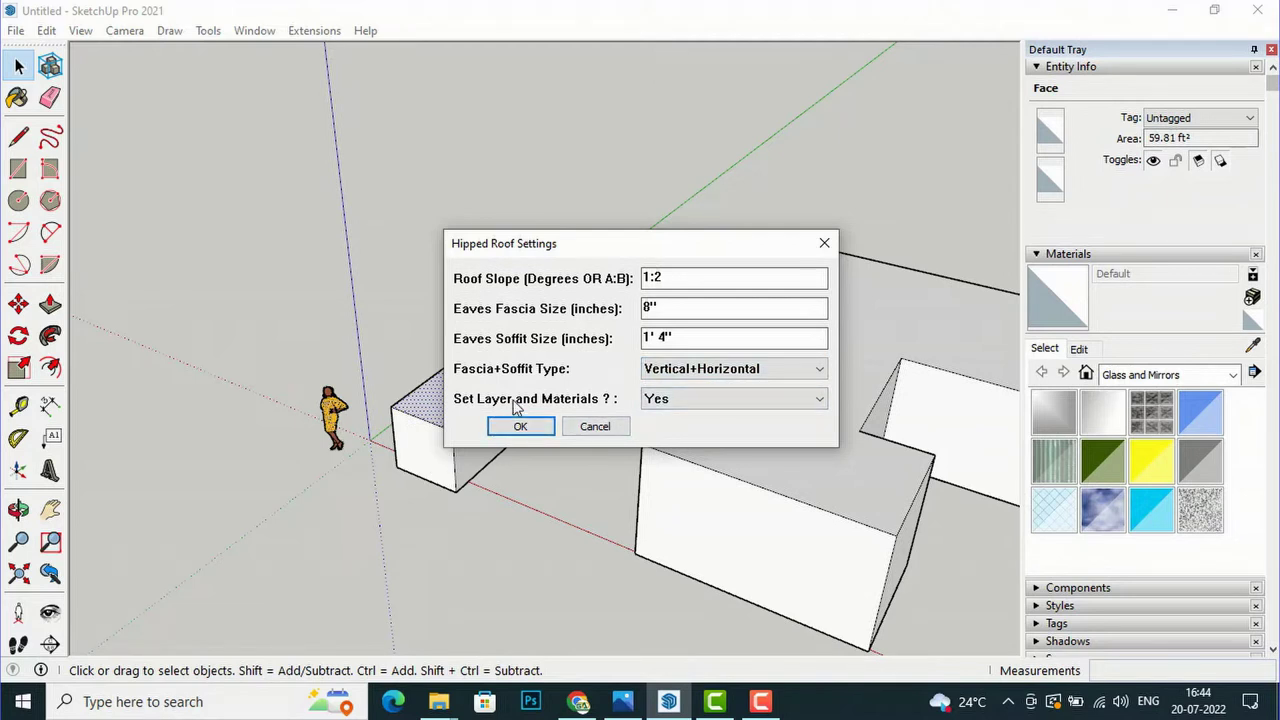
pyautogui.click(679, 402)
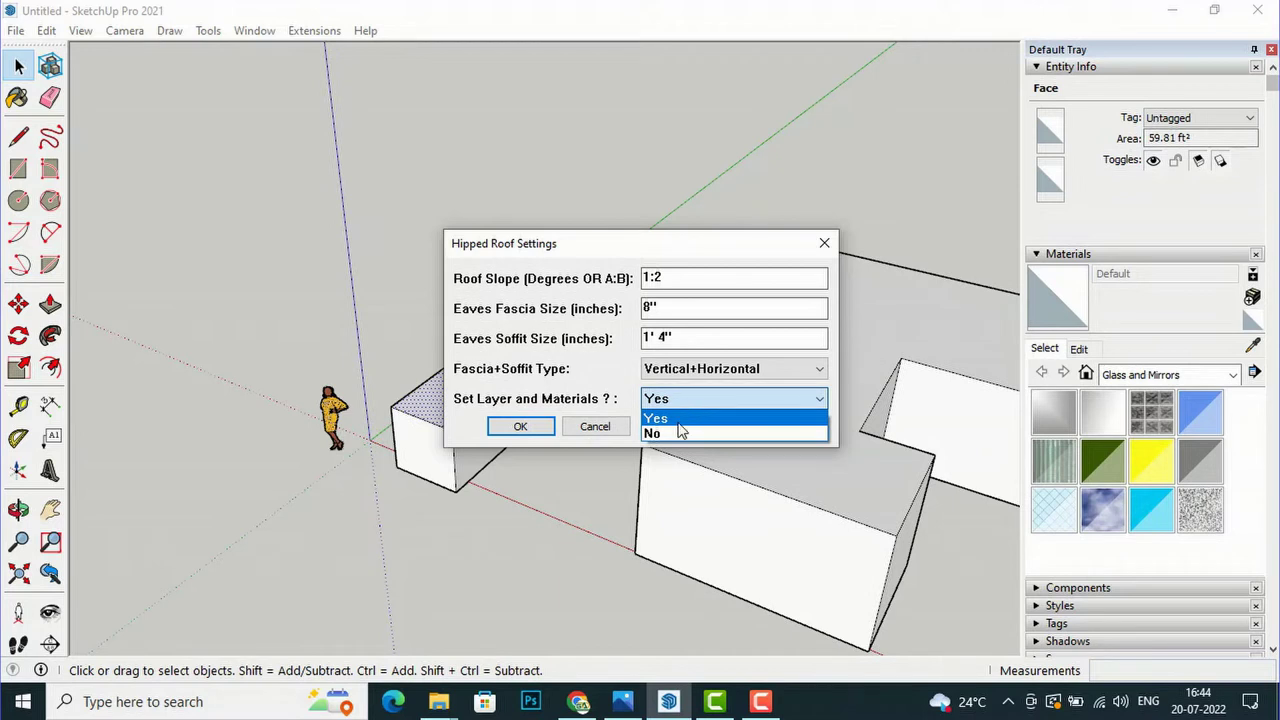
pyautogui.click(676, 432)
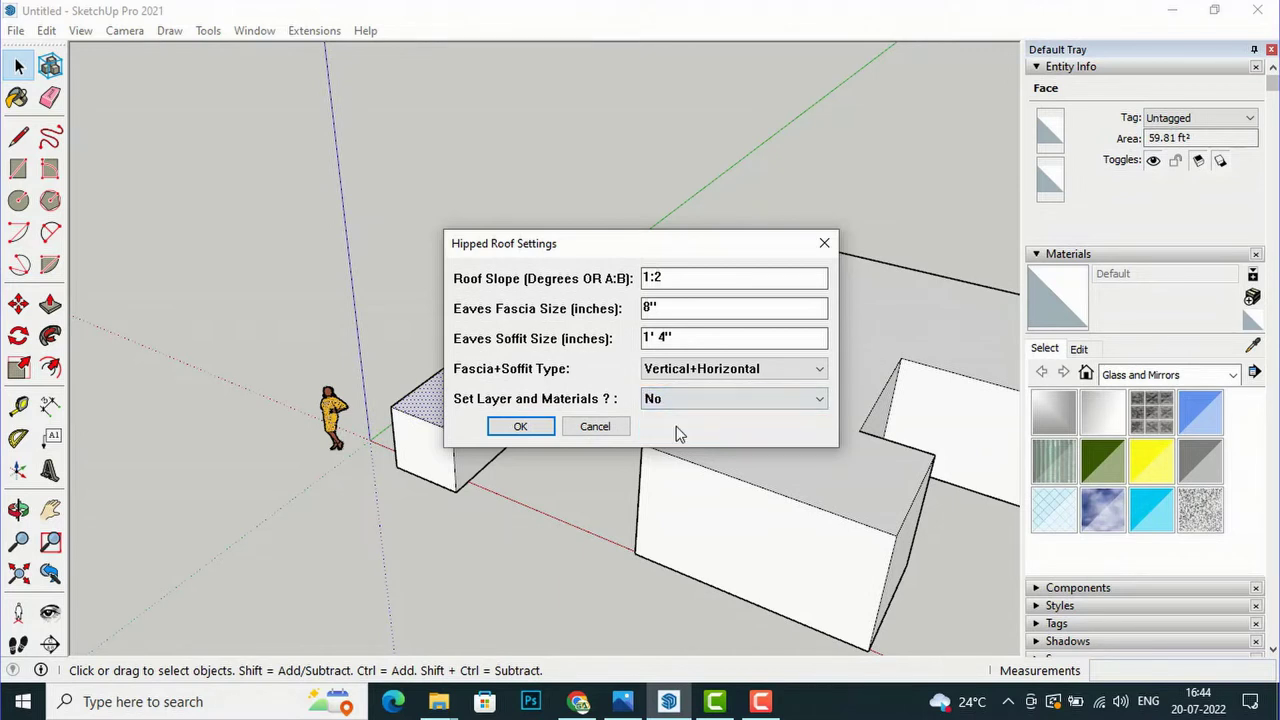
pyautogui.click(535, 436)
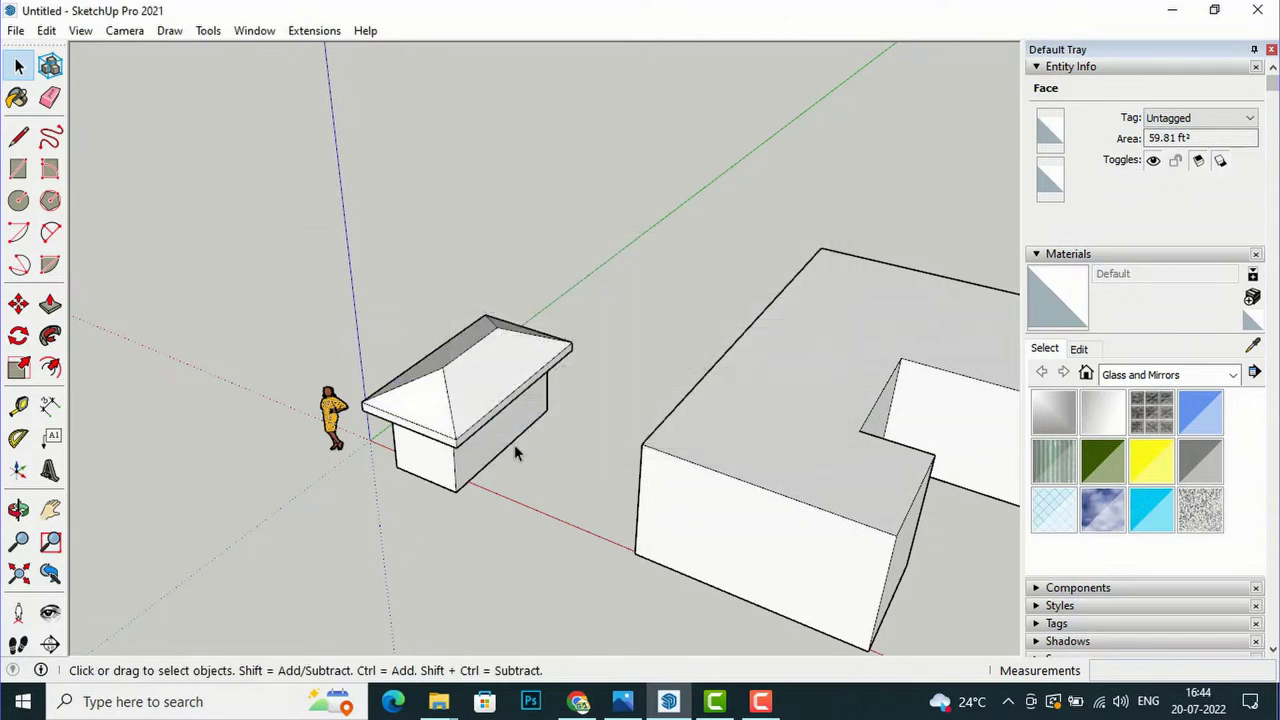
# Step: Zoom in and out to inspect the new hipped roof and the L-shaped block
pyautogui.scroll(2, 434, 446)
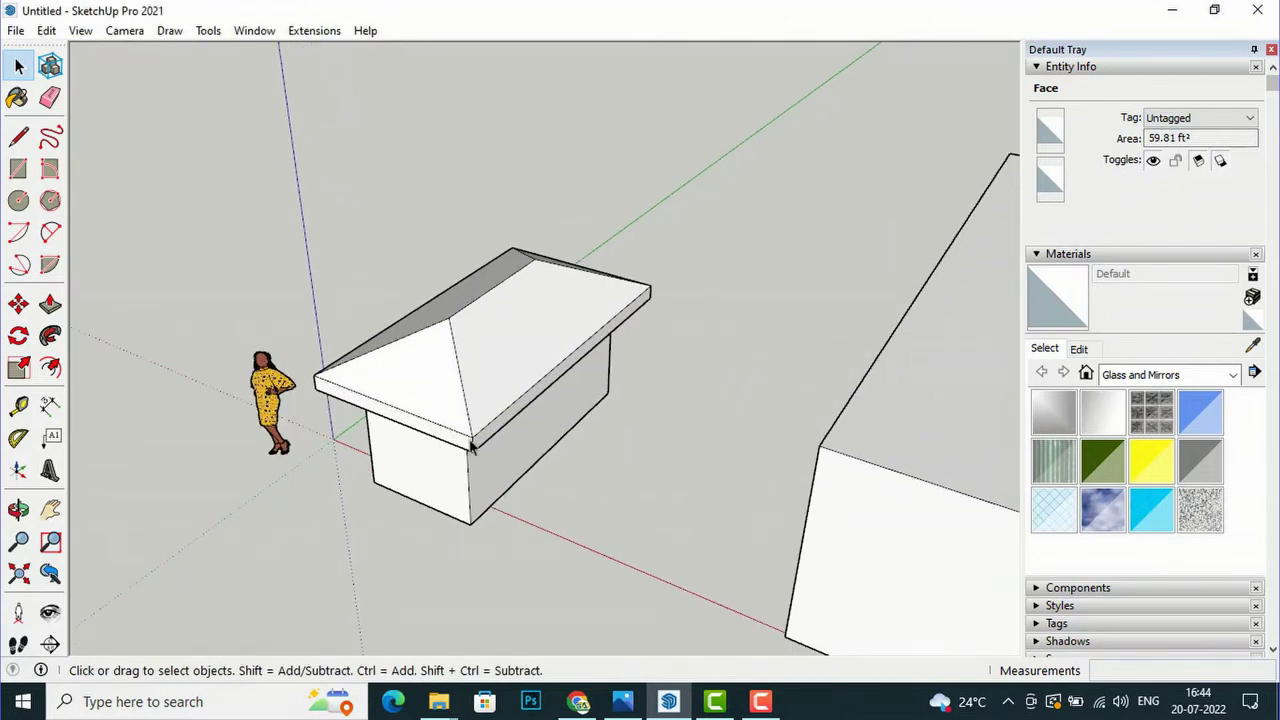
pyautogui.scroll(2, 380, 351)
pyautogui.scroll(-3, 477, 251)
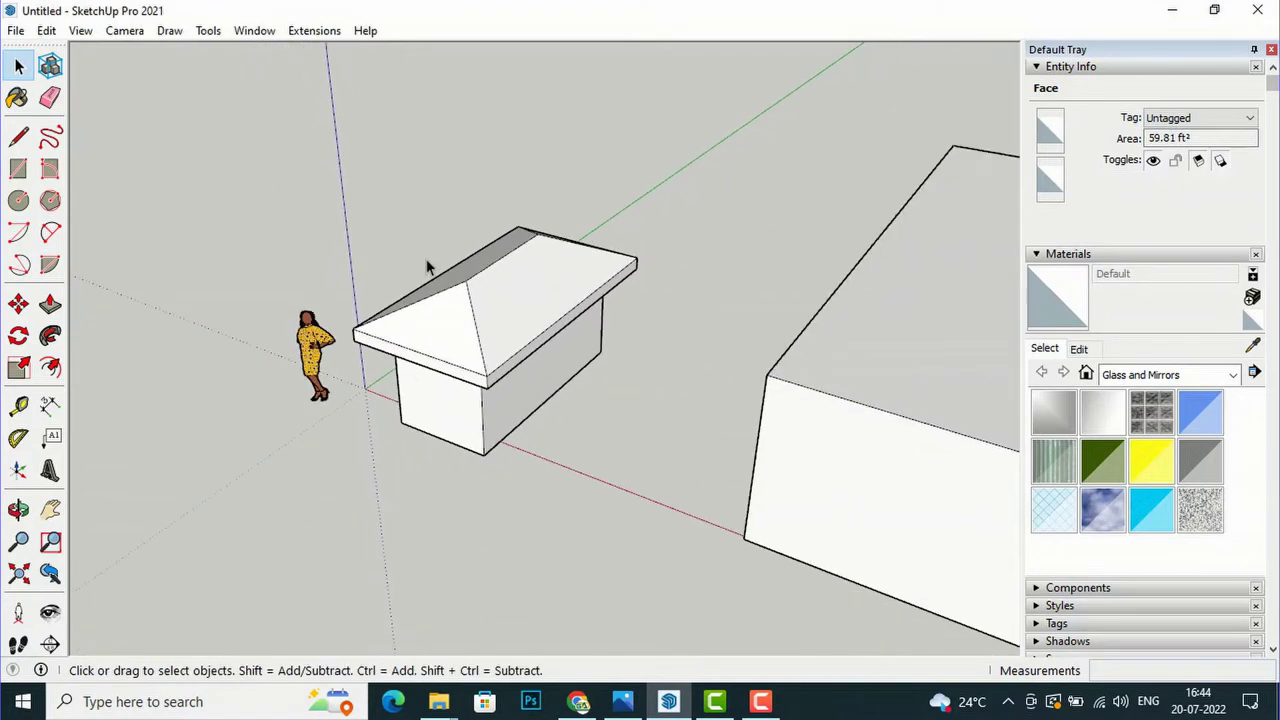
pyautogui.scroll(-1, 429, 263)
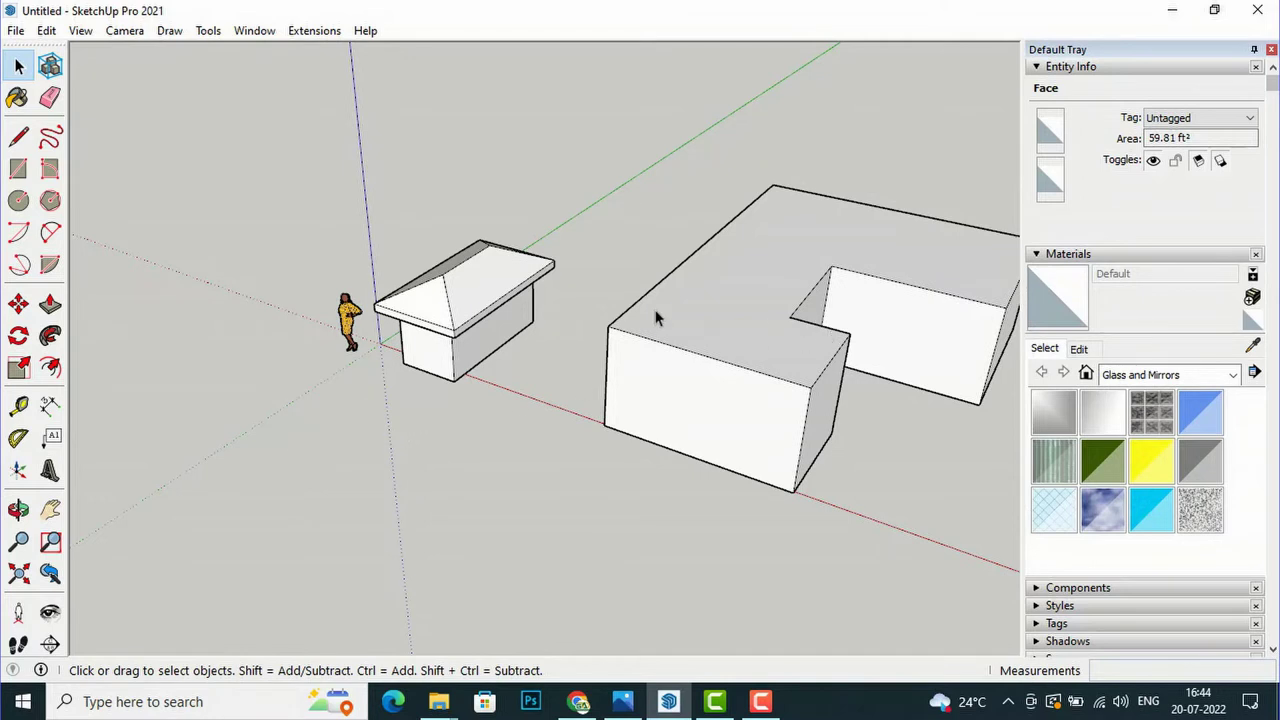
pyautogui.scroll(-2, 317, 318)
pyautogui.scroll(2, 932, 318)
pyautogui.scroll(1, 932, 318)
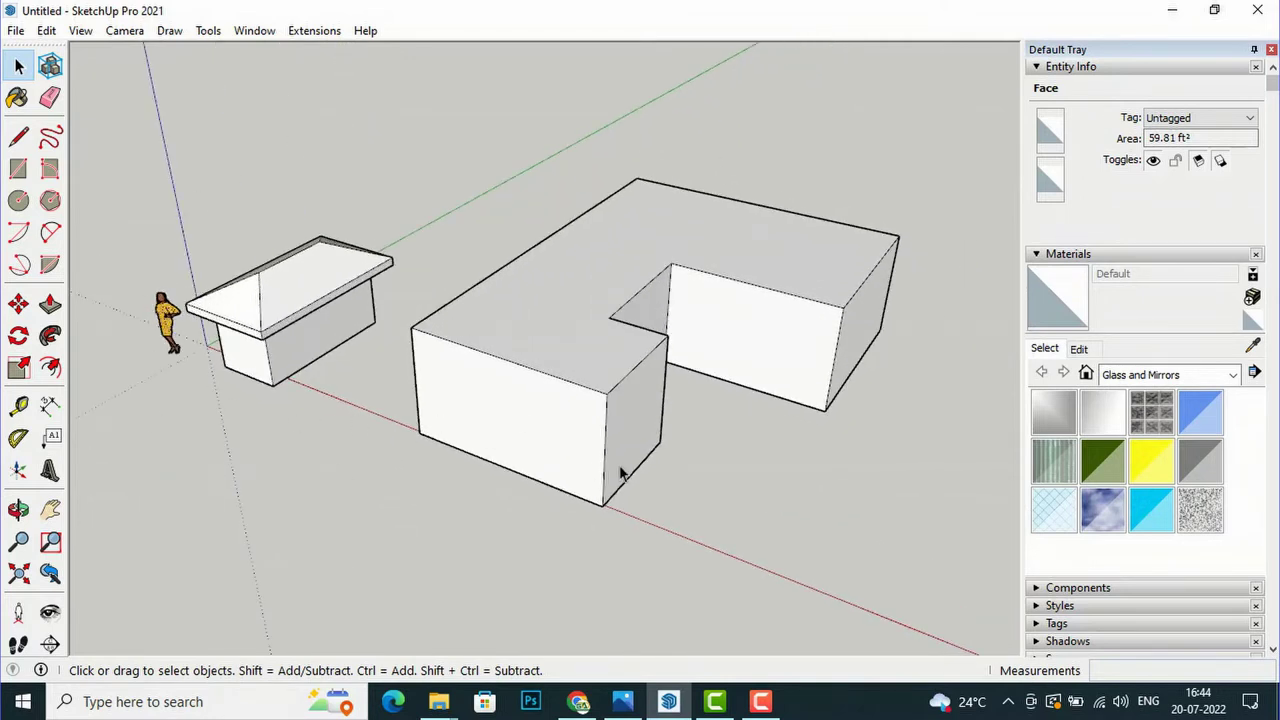
# Step: Give the L-block's top face a mansard roof with 2:1 lower and 1:2 upper slopes
pyautogui.click(538, 299)
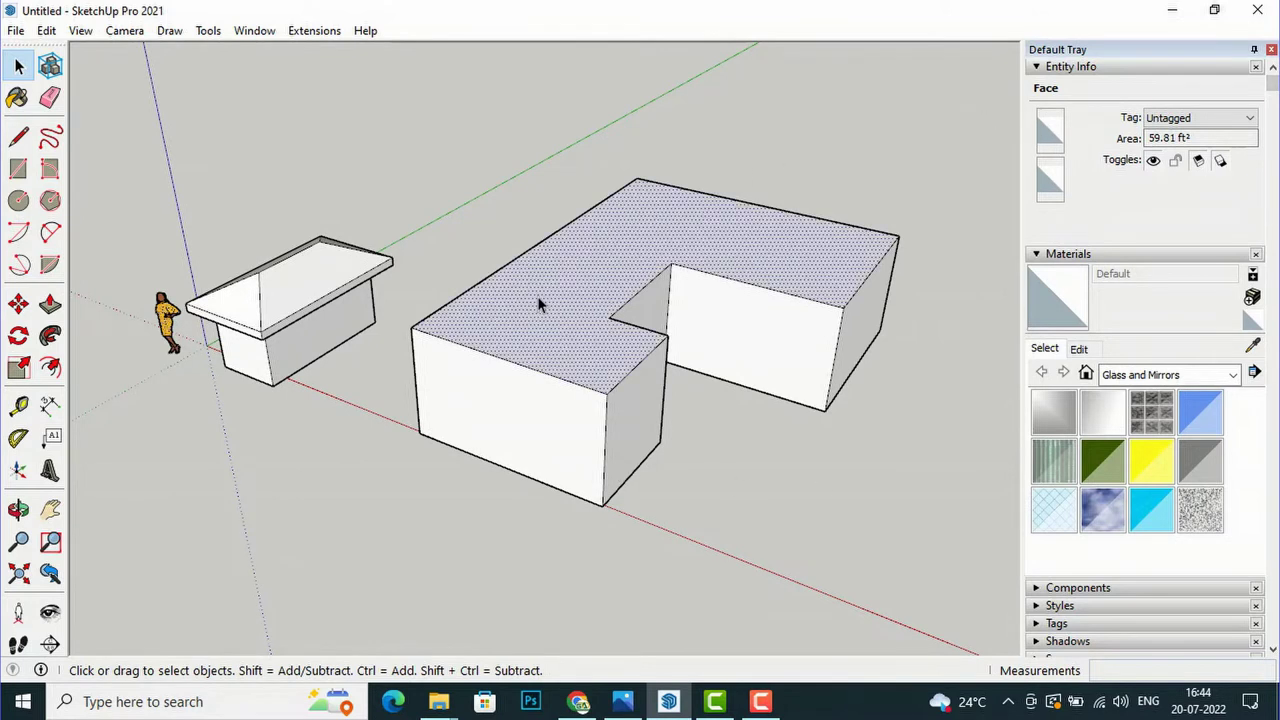
pyautogui.click(296, 33)
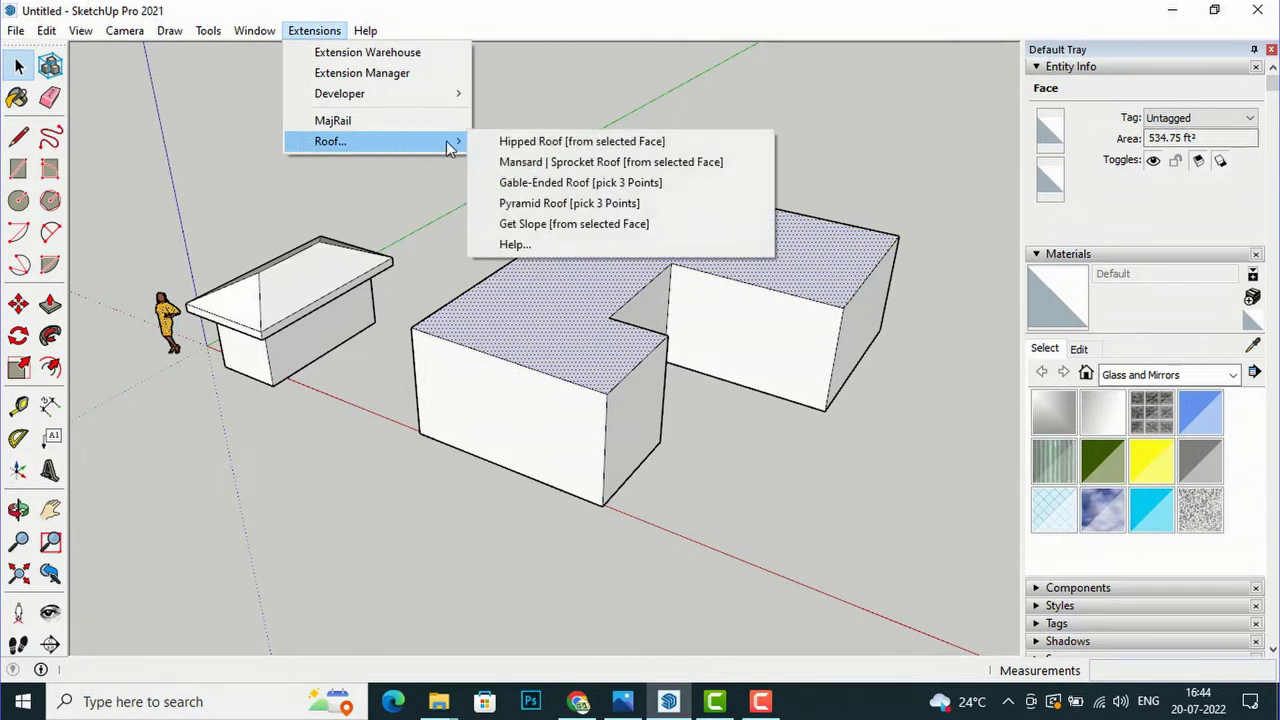
pyautogui.click(523, 165)
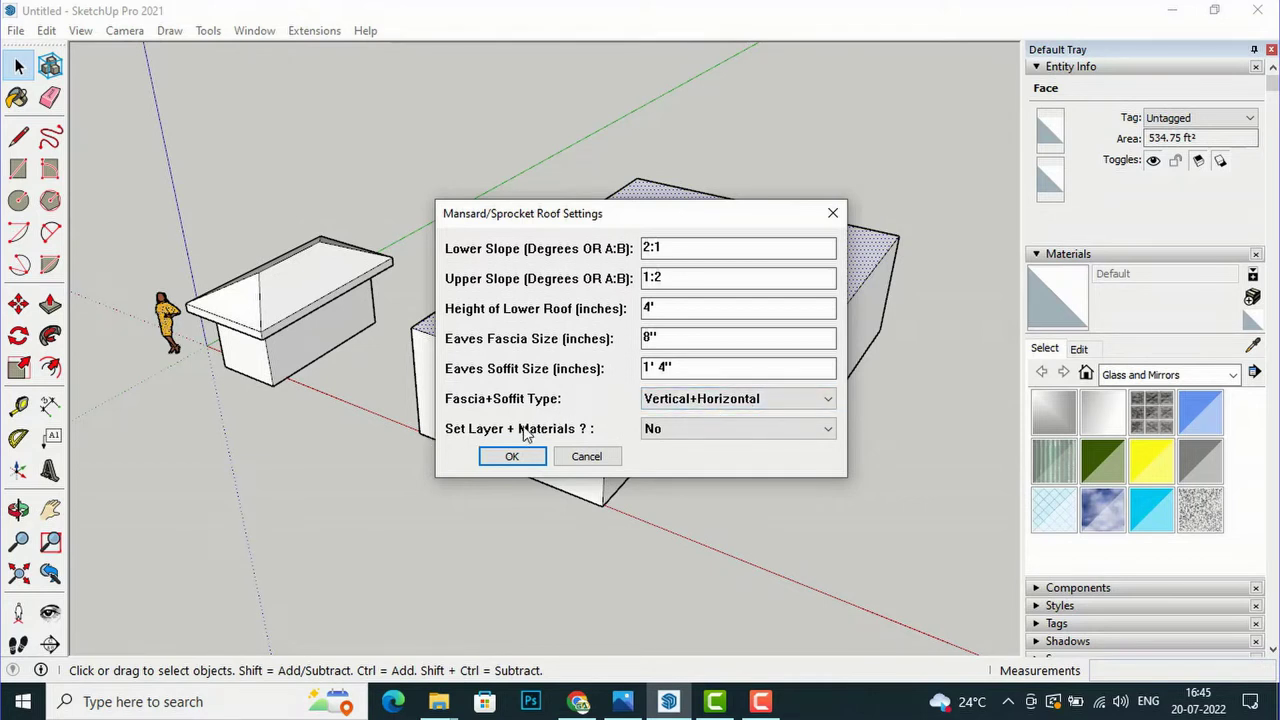
pyautogui.click(502, 460)
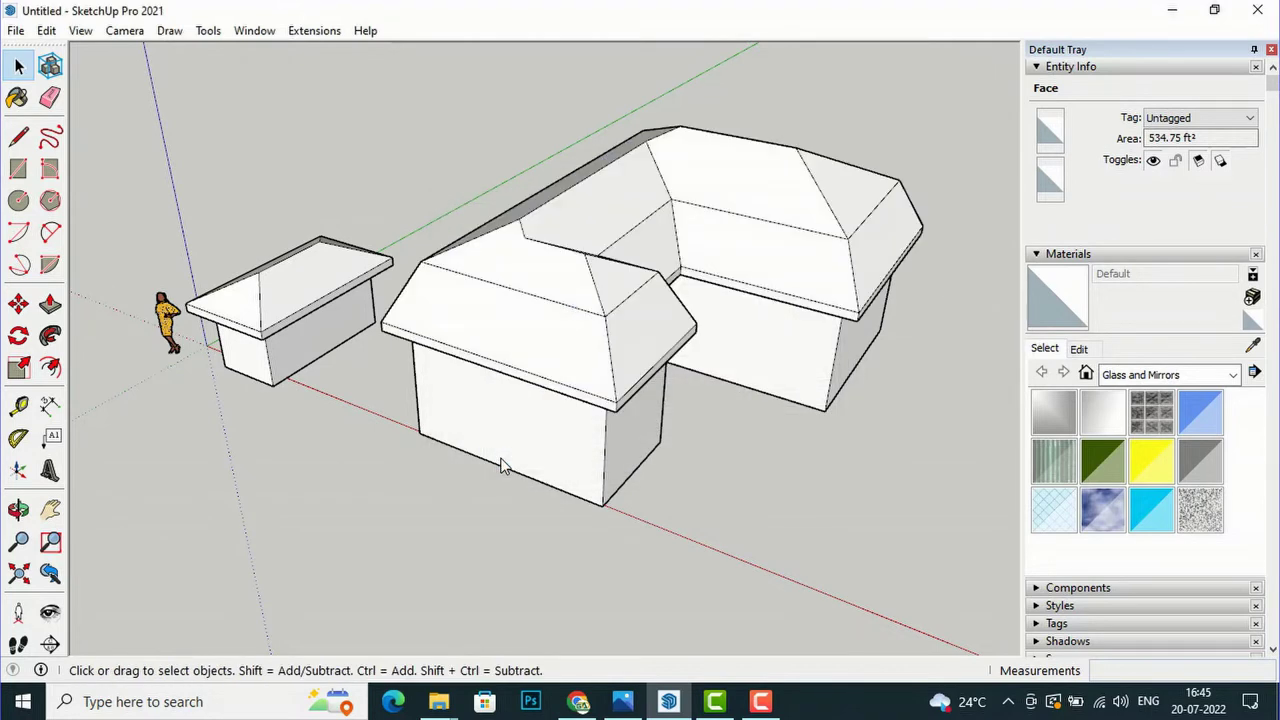
# Step: Select the large box's top face and start a three-point Gable-Ended roof
pyautogui.scroll(-1, 370, 210)
pyautogui.scroll(-1, 370, 210)
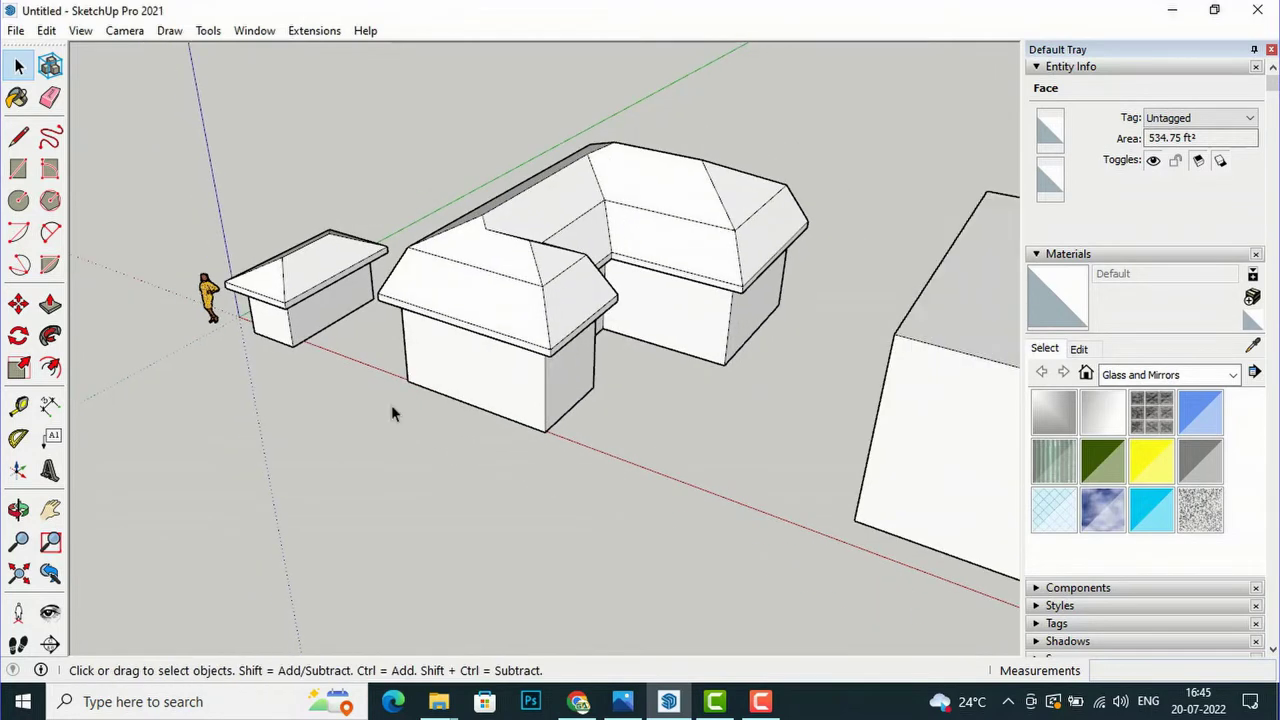
pyautogui.scroll(-1, 355, 436)
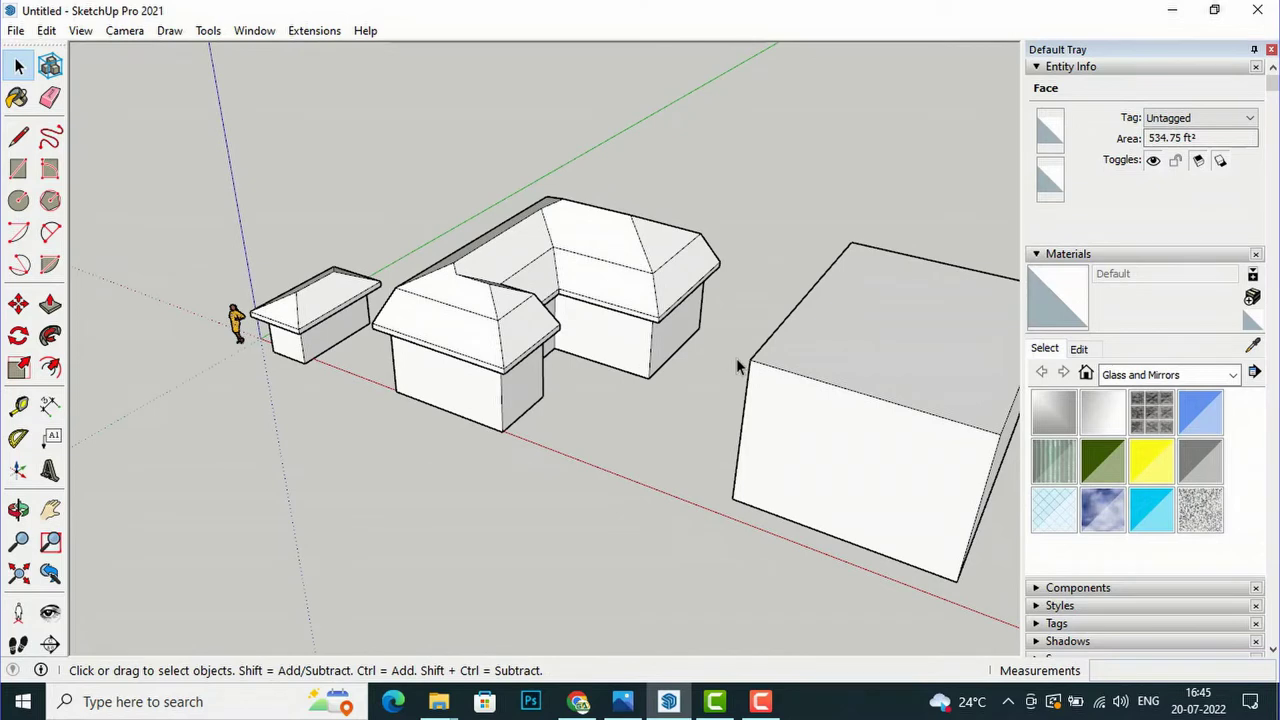
pyautogui.scroll(-1, 337, 368)
pyautogui.scroll(1, 661, 296)
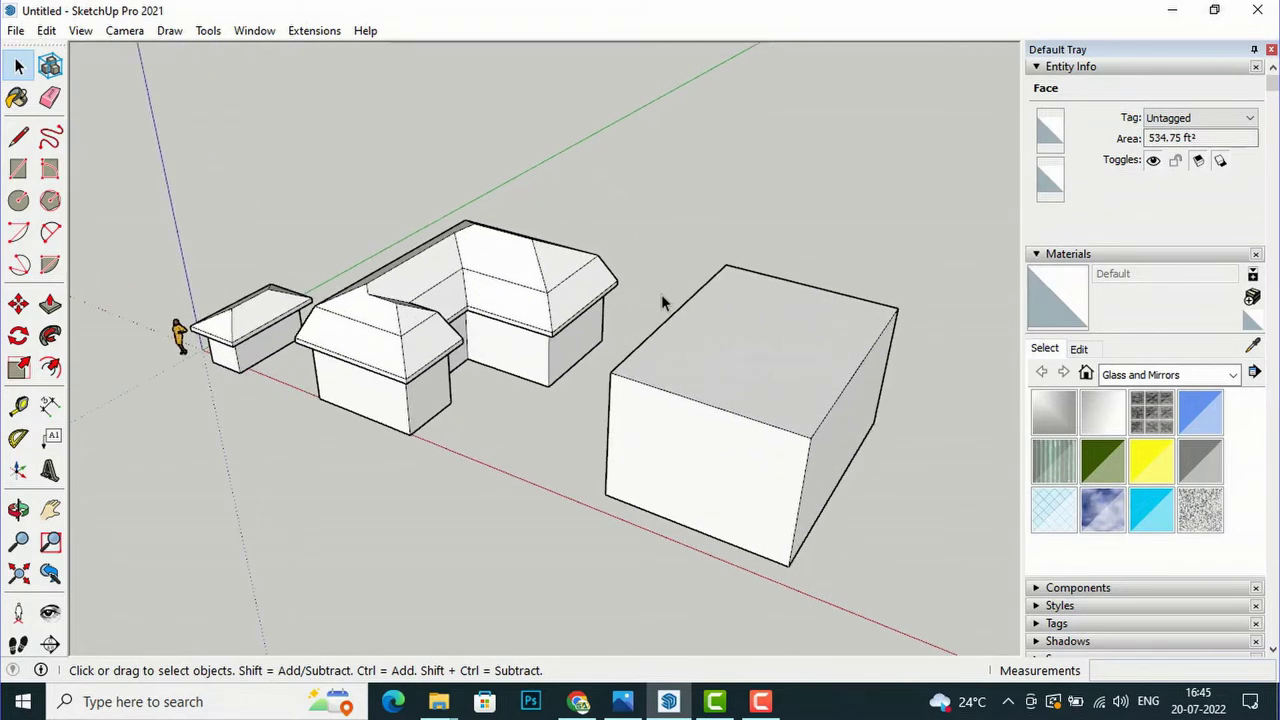
pyautogui.scroll(1, 661, 296)
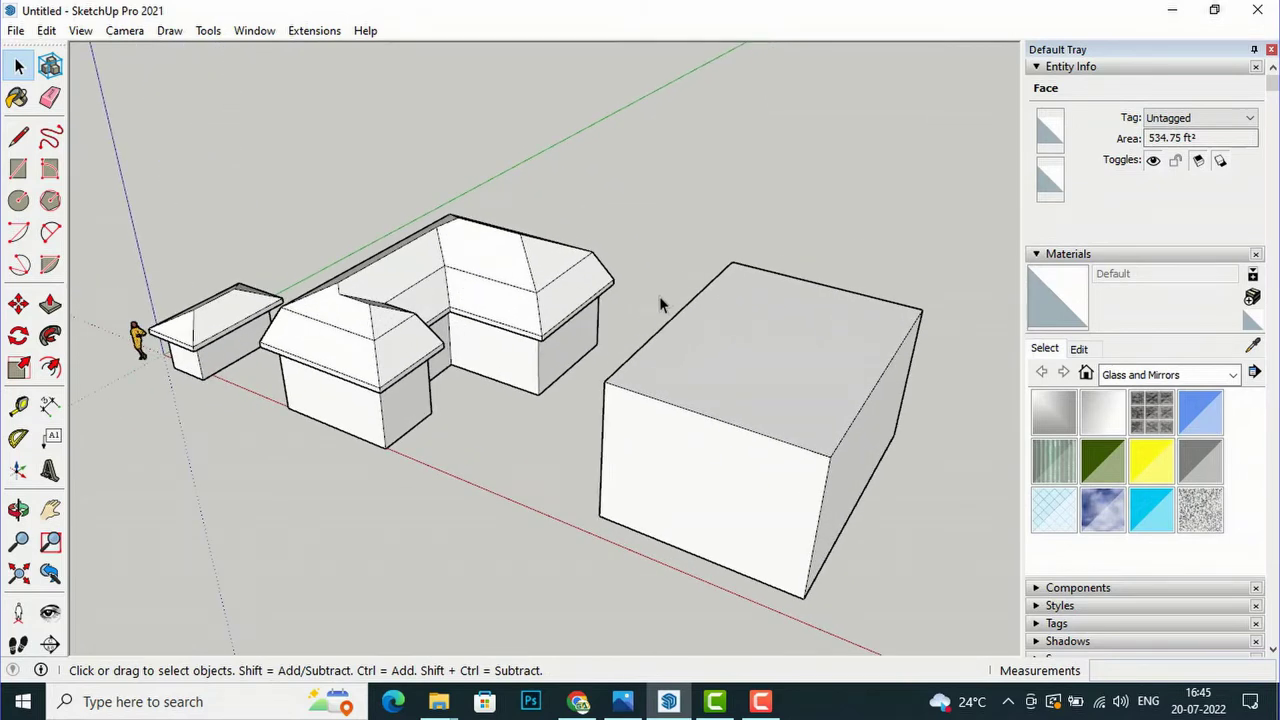
pyautogui.click(702, 393)
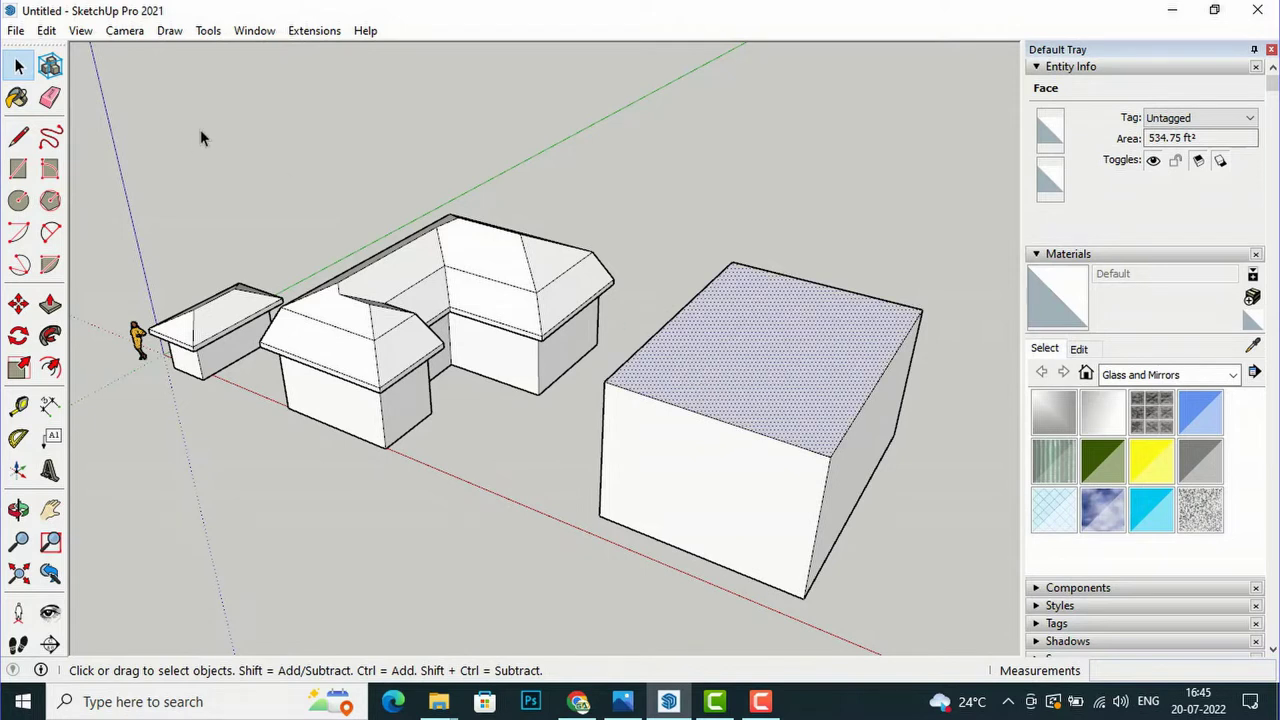
pyautogui.click(294, 31)
pyautogui.moveTo(331, 141)
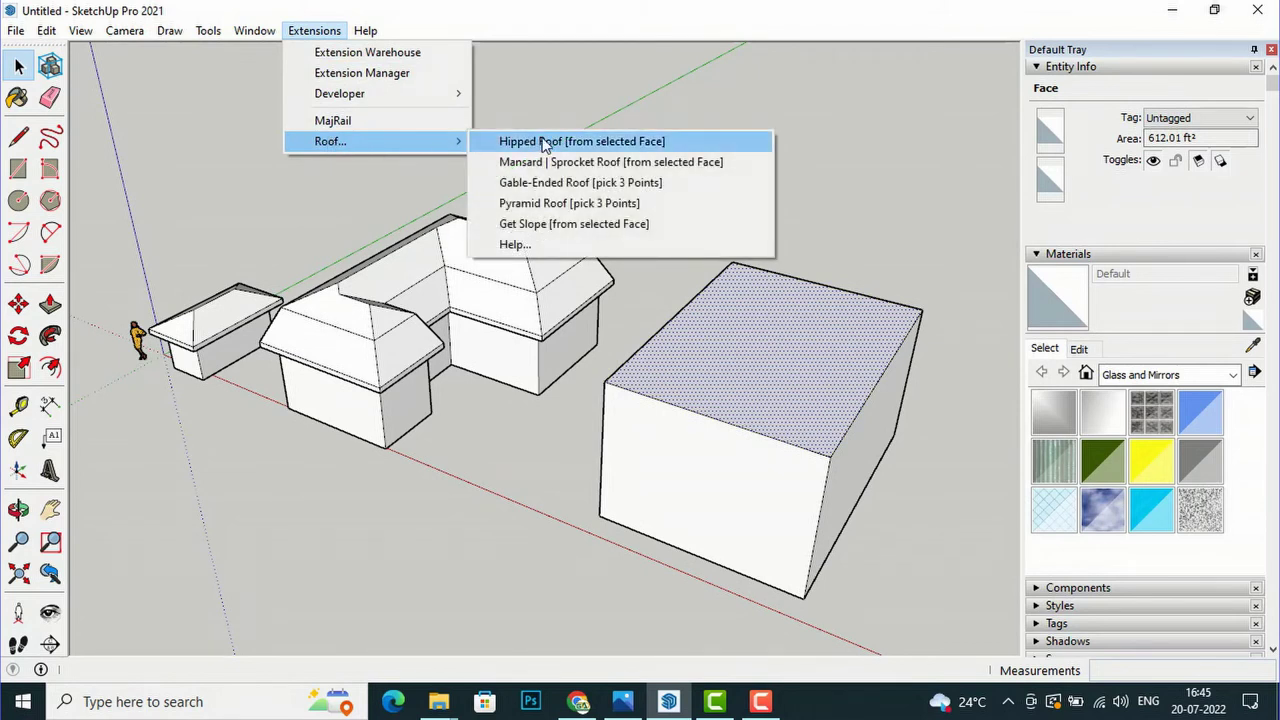
pyautogui.click(549, 186)
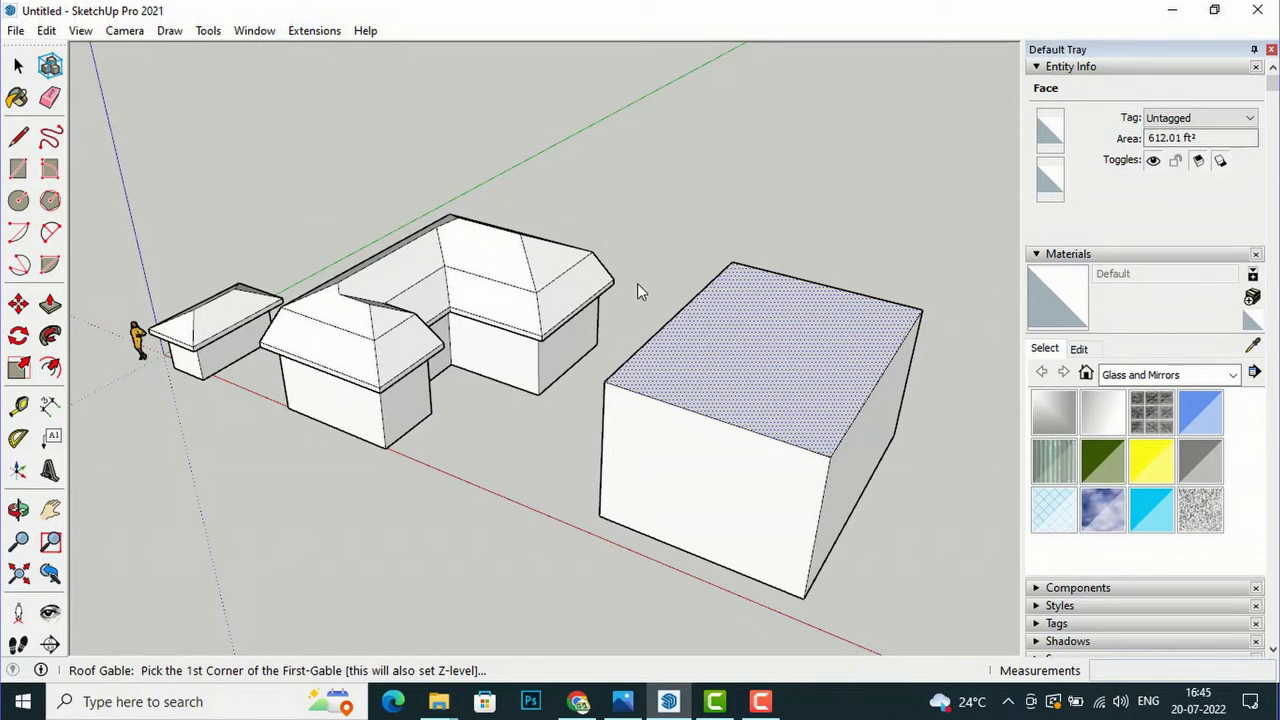
# Step: Pick the three gable points, build the 1:2 gable roof, and orbit to a front view
pyautogui.click(615, 390)
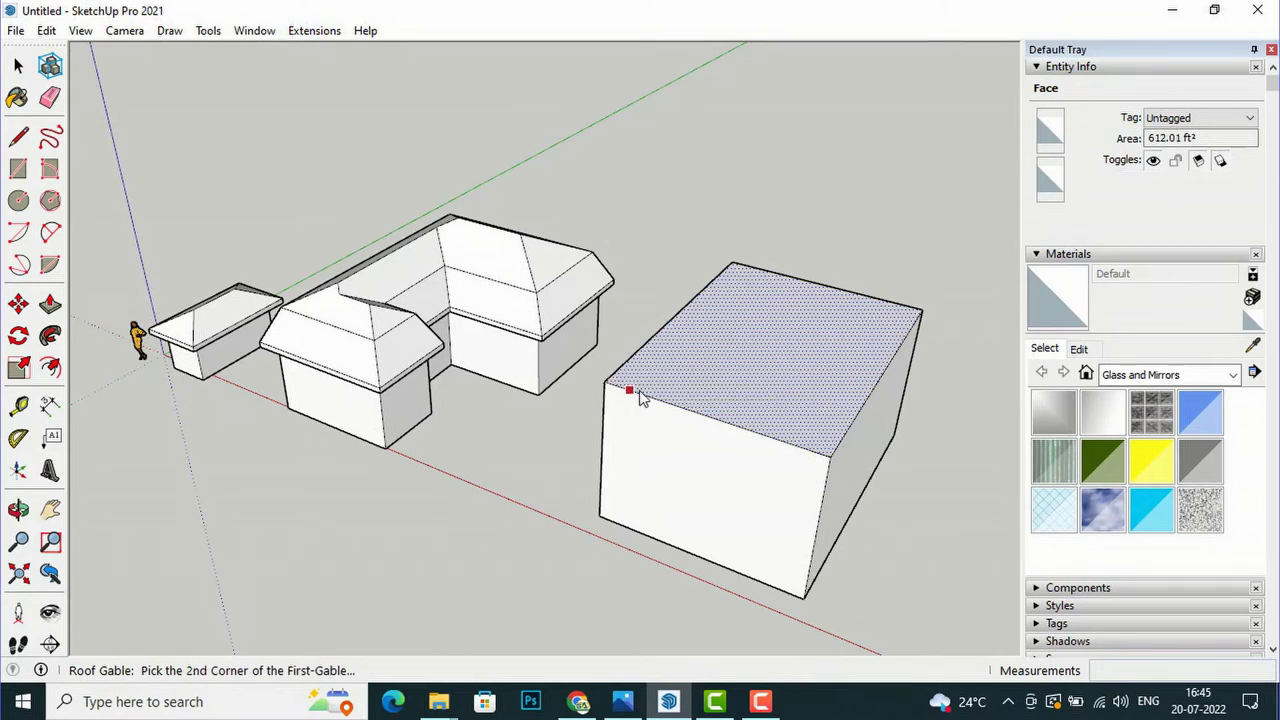
pyautogui.click(831, 458)
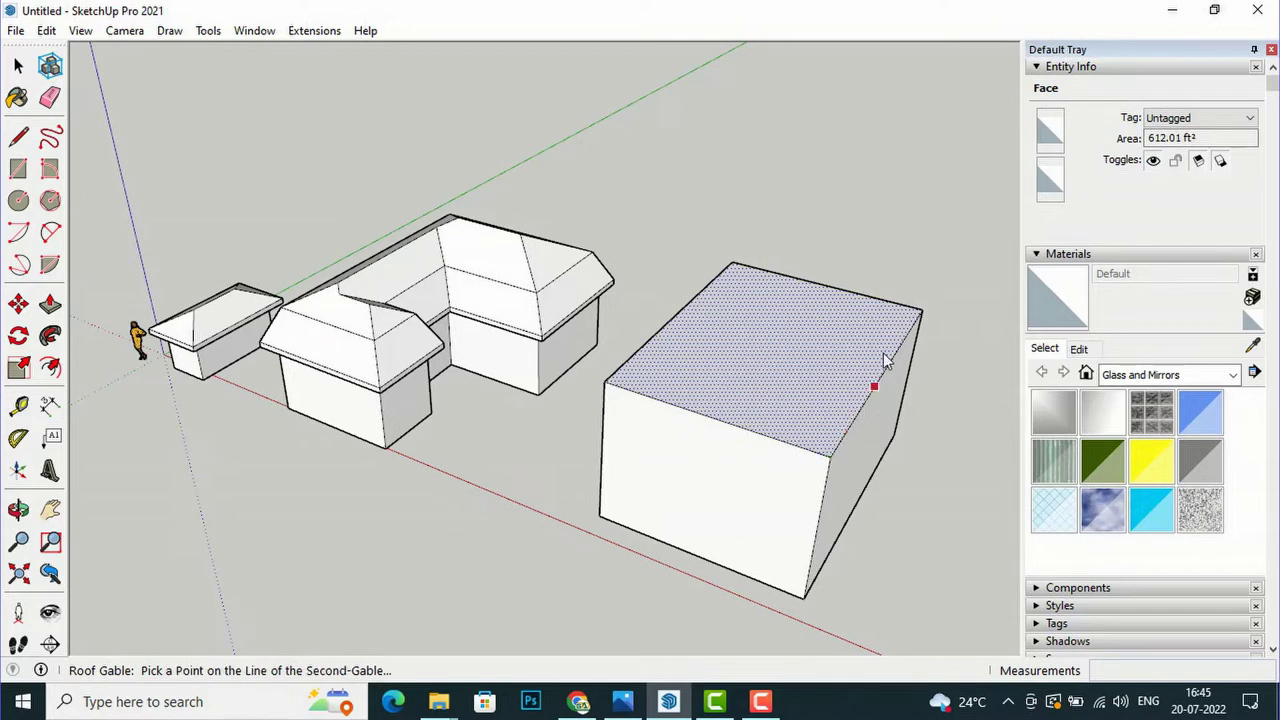
pyautogui.click(924, 311)
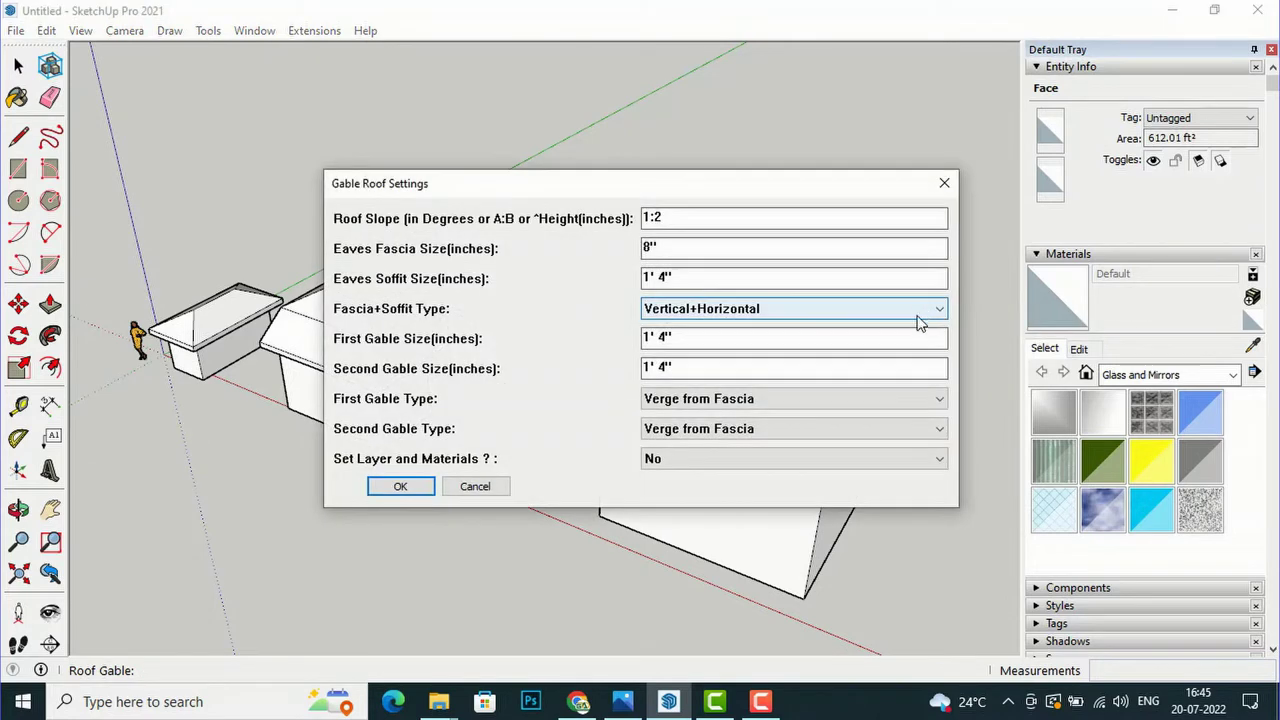
pyautogui.click(395, 488)
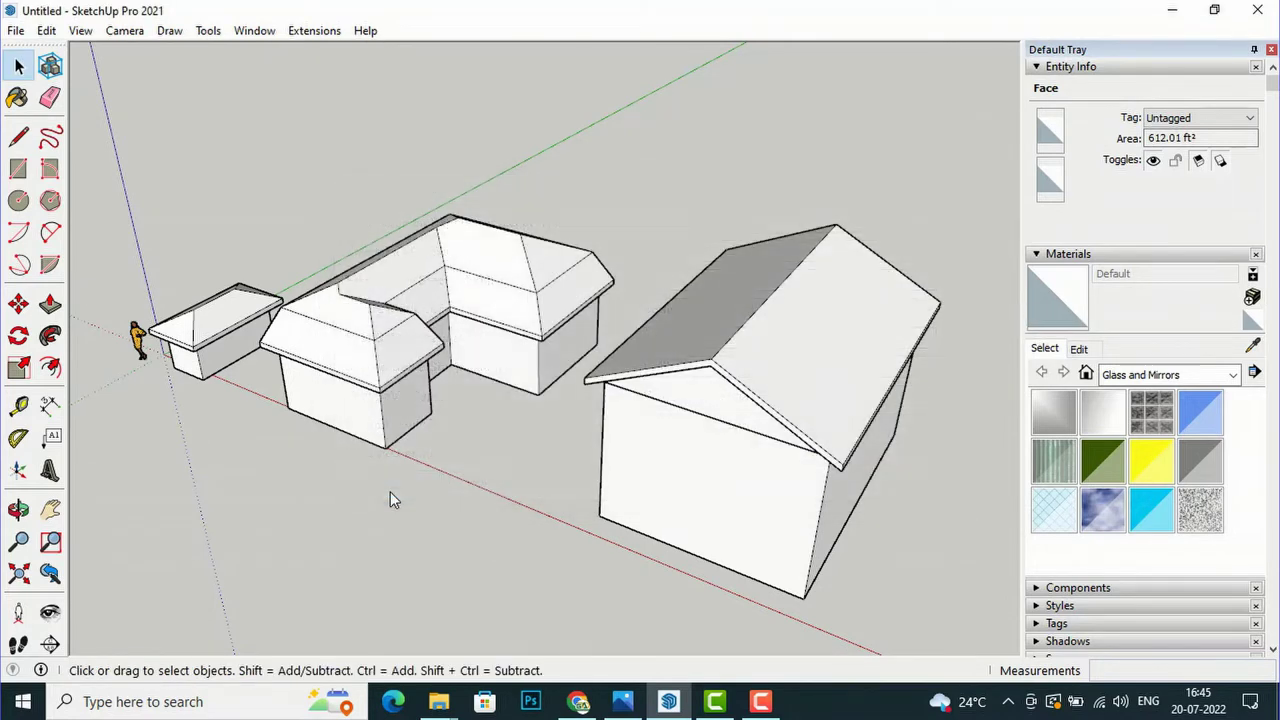
pyautogui.scroll(-3, 425, 250)
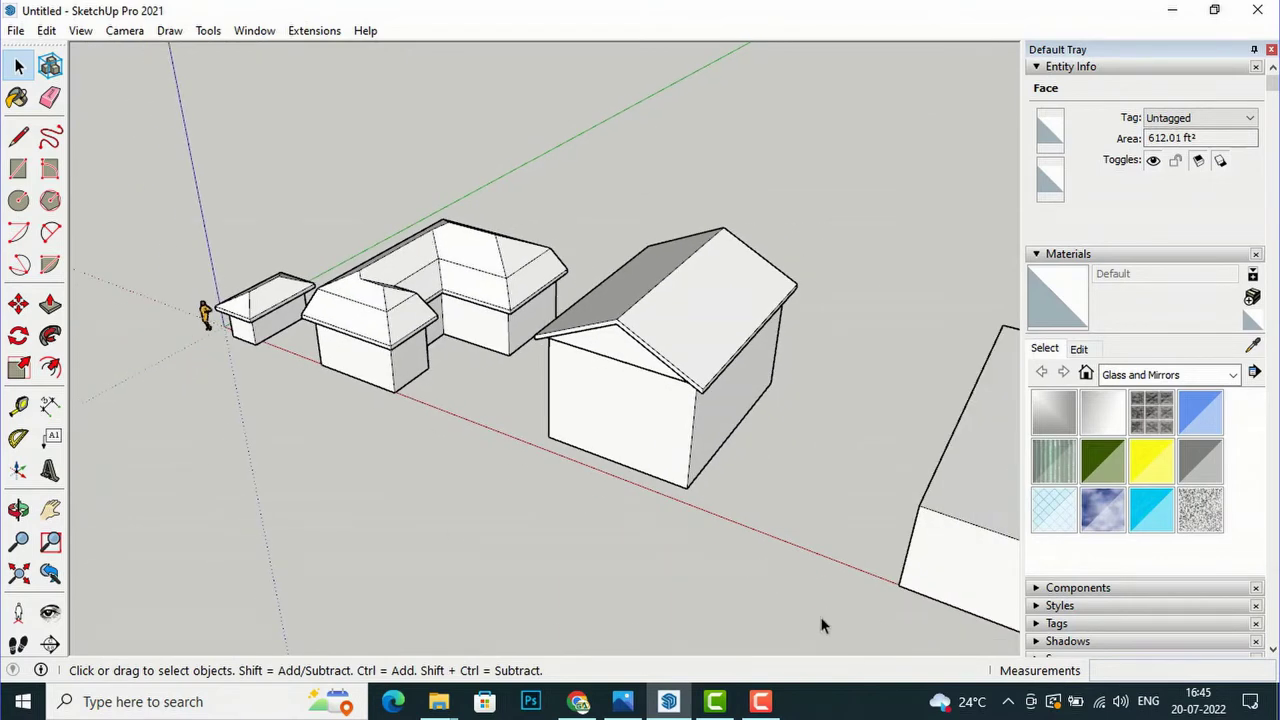
pyautogui.moveTo(734, 567)
pyautogui.mouseDown(button='middle')
pyautogui.moveTo(694, 534)
pyautogui.moveTo(777, 426)
pyautogui.moveTo(306, 402)
pyautogui.mouseUp(button='middle')
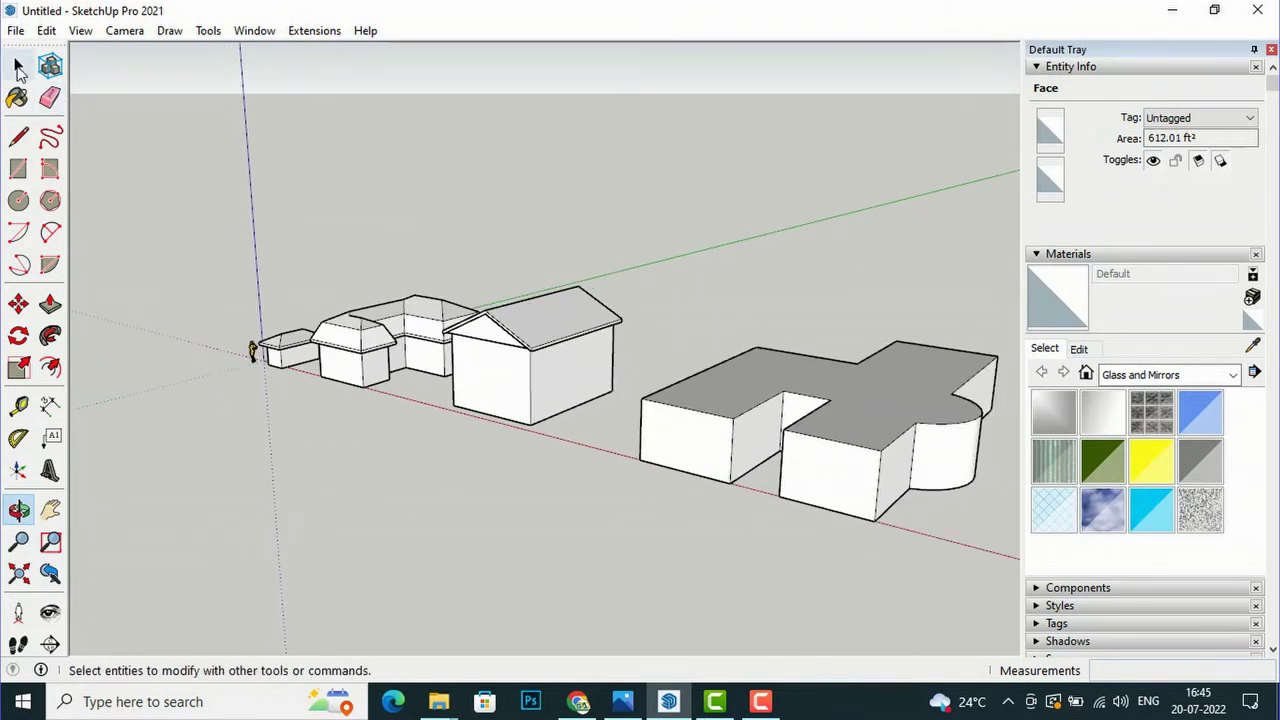
# Step: Select the curved building's flat top face and start a Hipped Roof
pyautogui.click(18, 66)
pyautogui.click(738, 398)
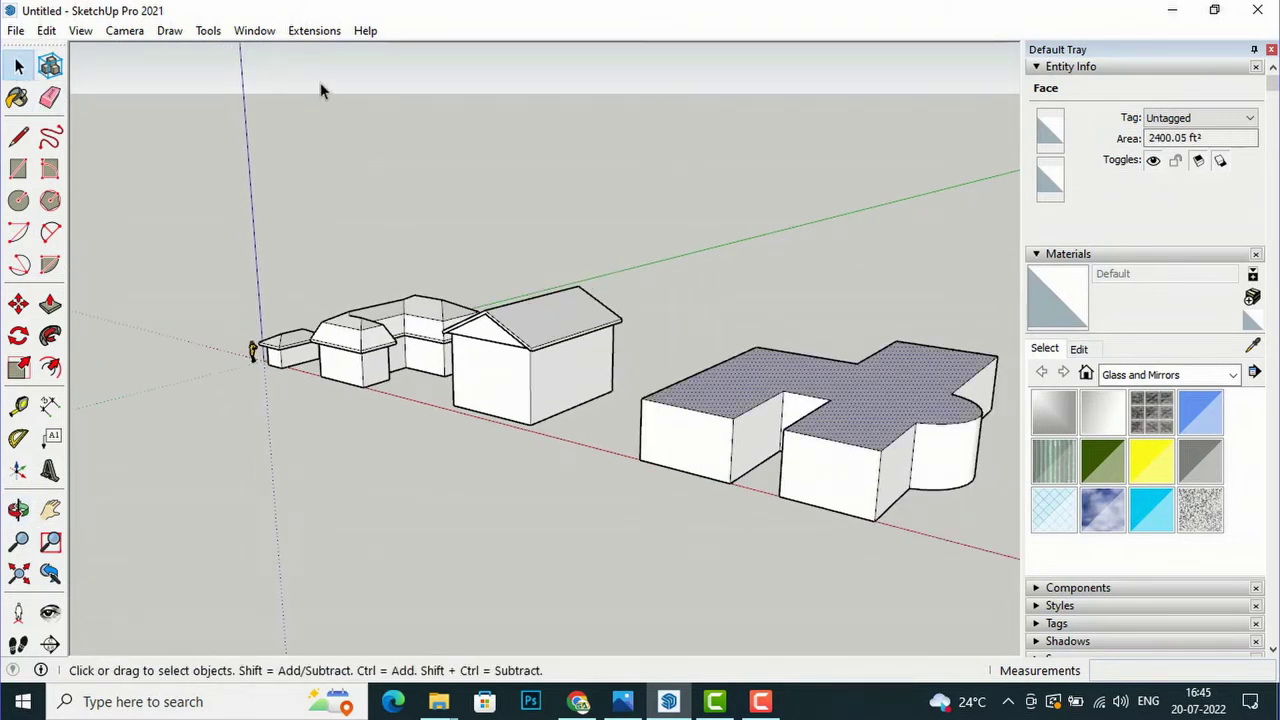
pyautogui.click(294, 37)
pyautogui.moveTo(330, 141)
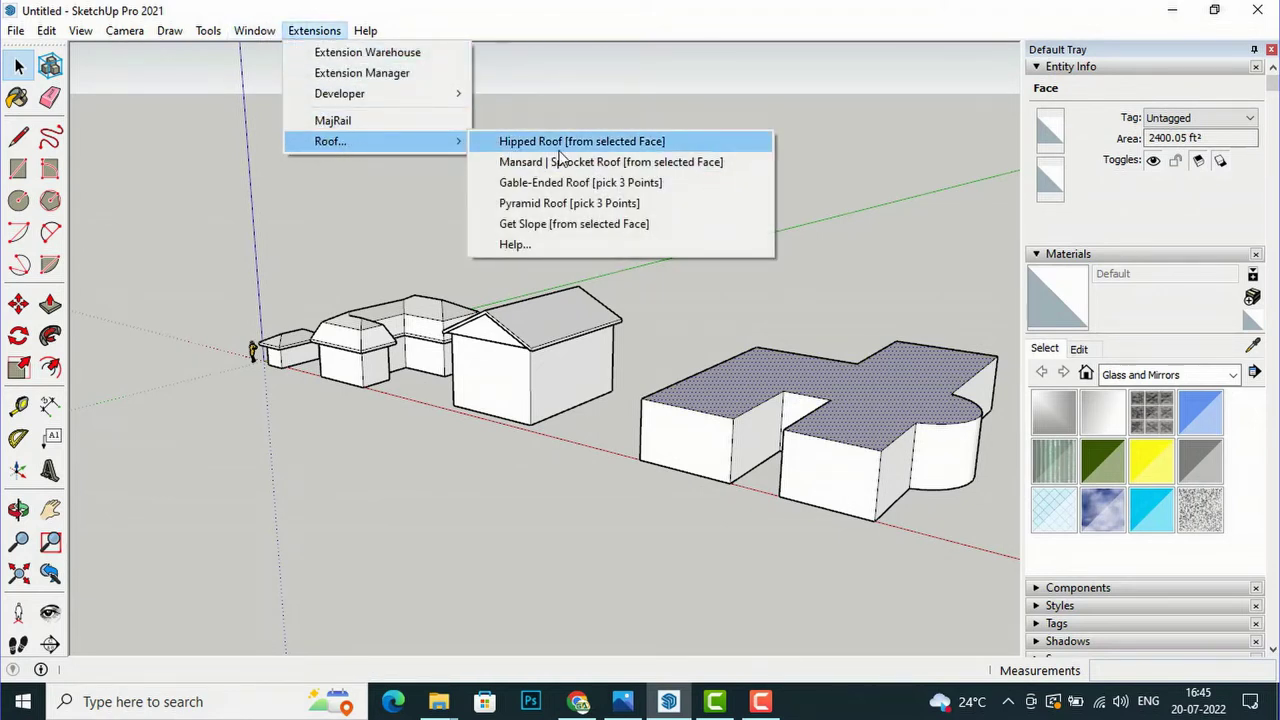
pyautogui.click(561, 150)
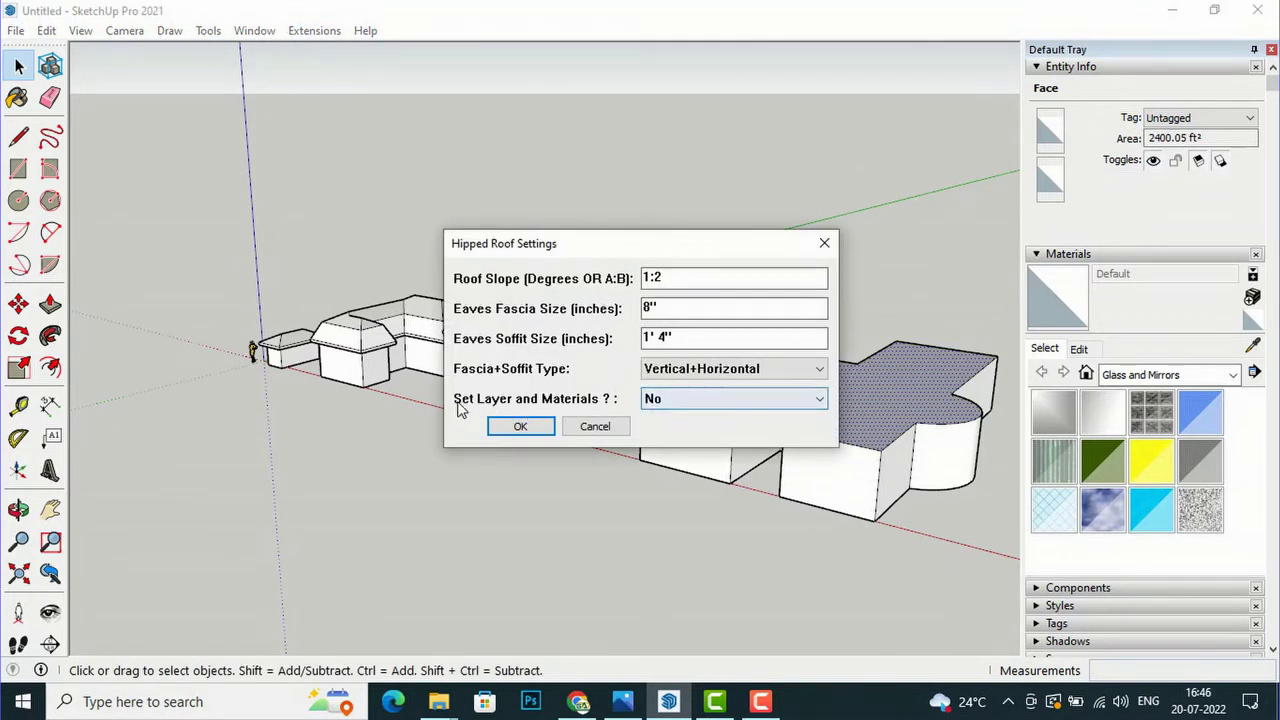
# Step: Set materials on, Vertical+Sloping fascia and soffit, 6" fascia and 1:2 slope, then confirm
pyautogui.click(673, 399)
pyautogui.click(676, 413)
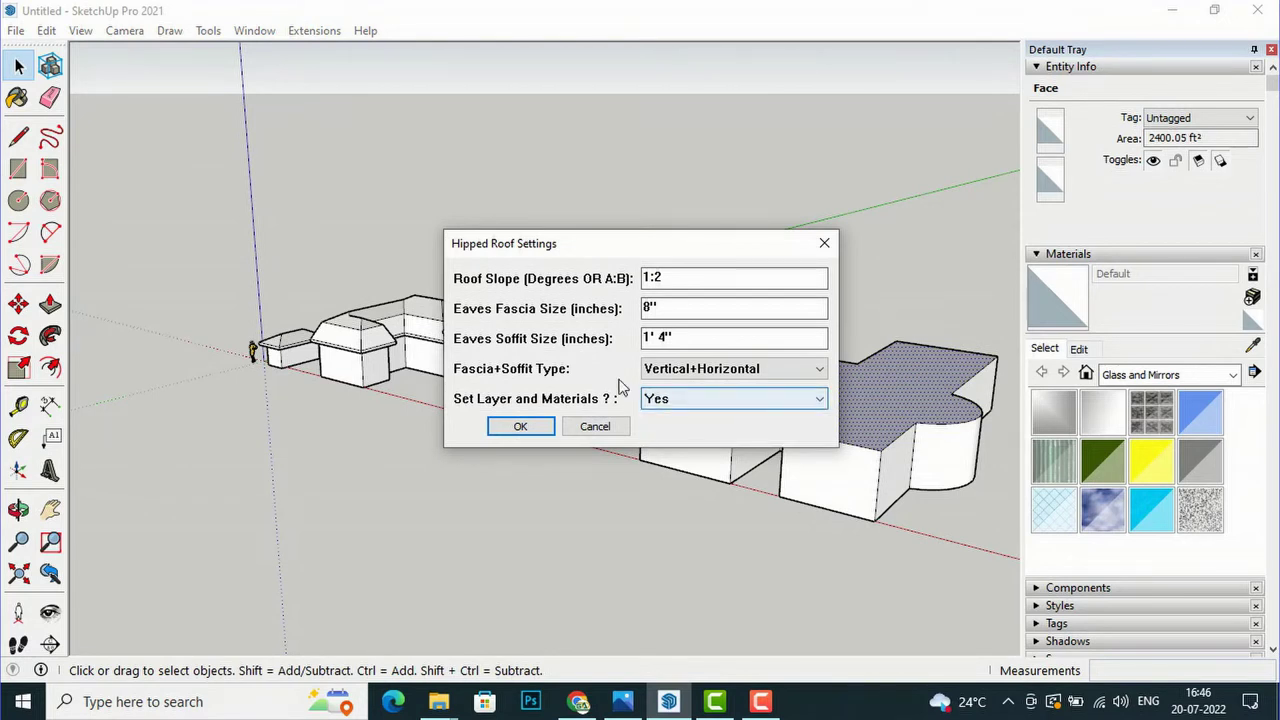
pyautogui.click(698, 368)
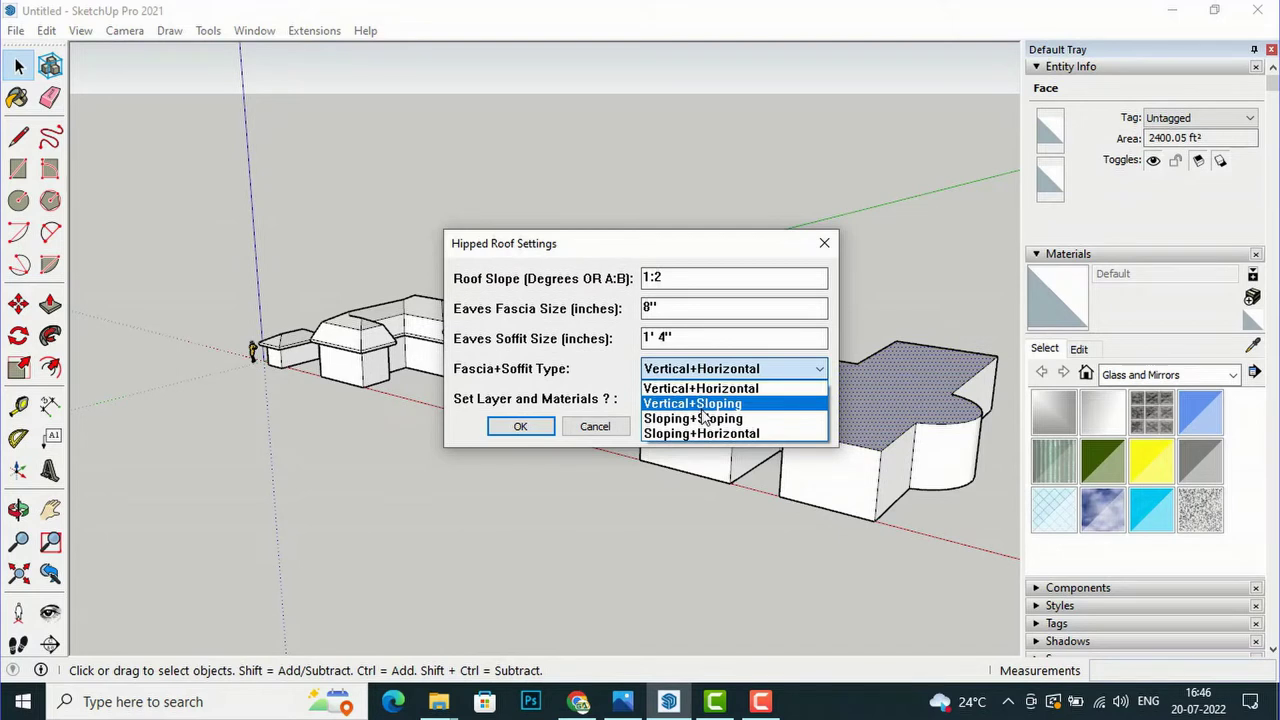
pyautogui.click(701, 406)
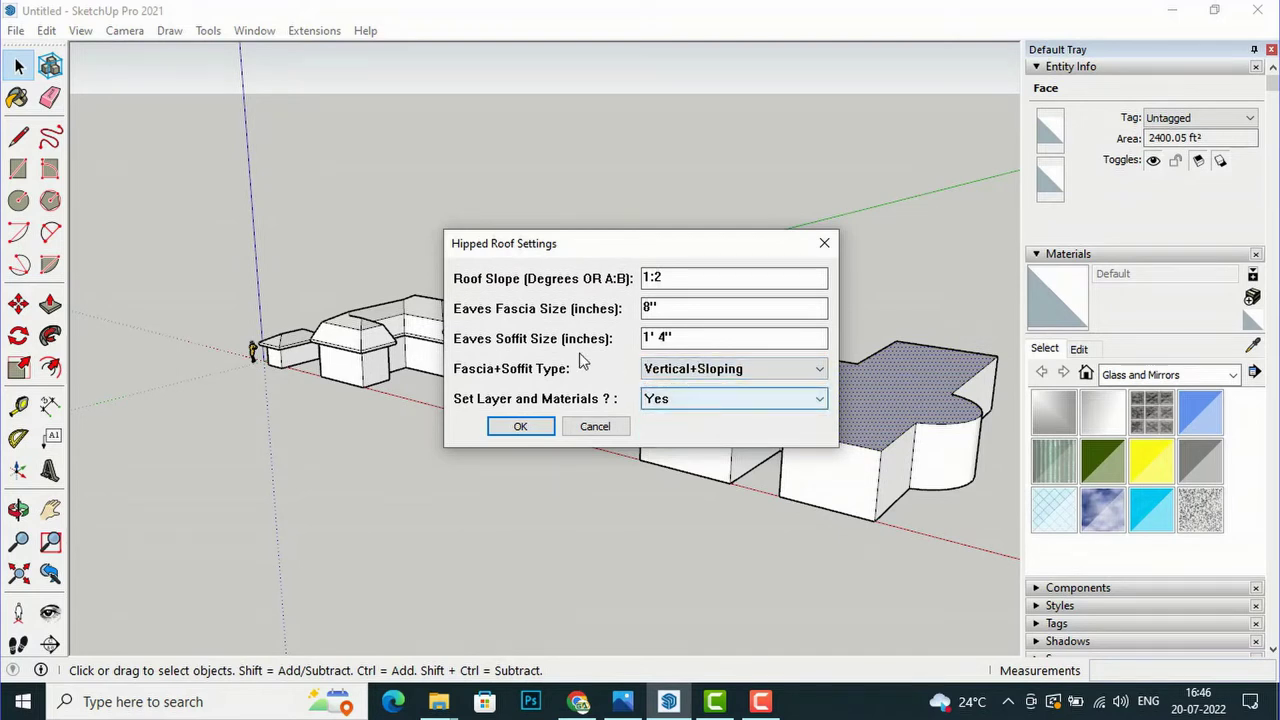
pyautogui.moveTo(691, 300); pyautogui.dragTo(601, 300)
pyautogui.write('6"')
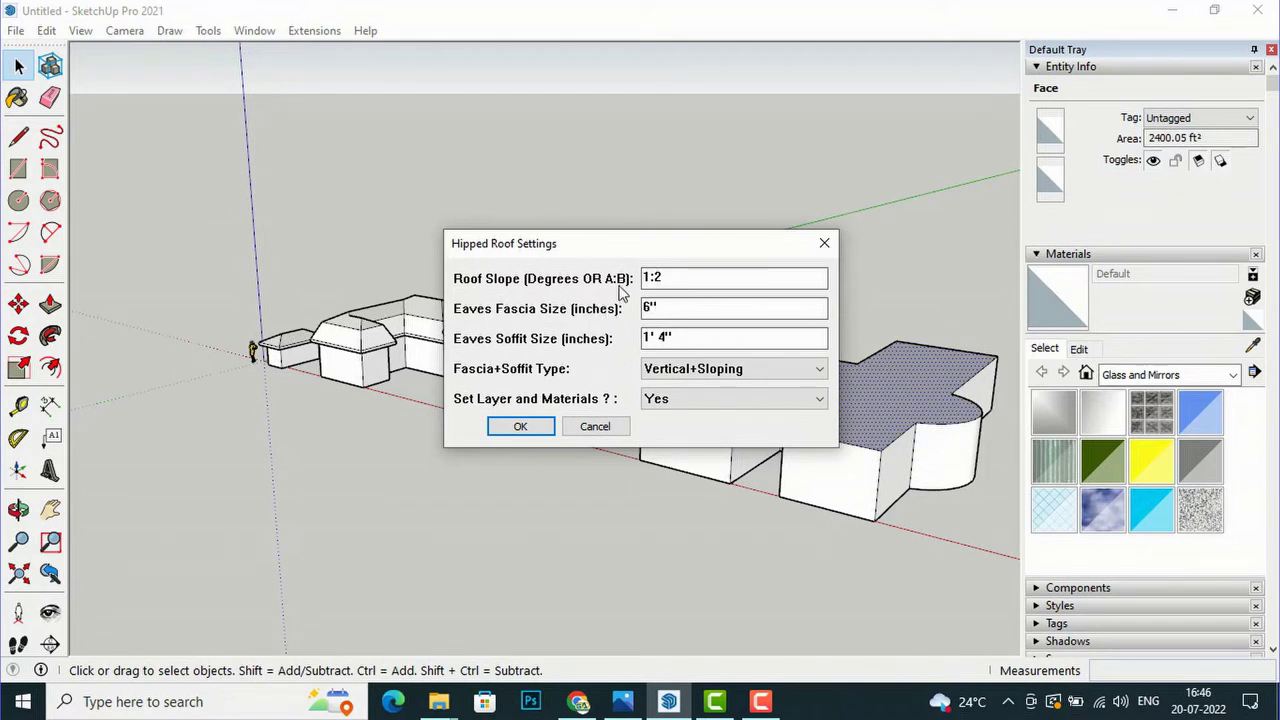
pyautogui.moveTo(675, 277); pyautogui.dragTo(585, 273)
pyautogui.click(520, 426)
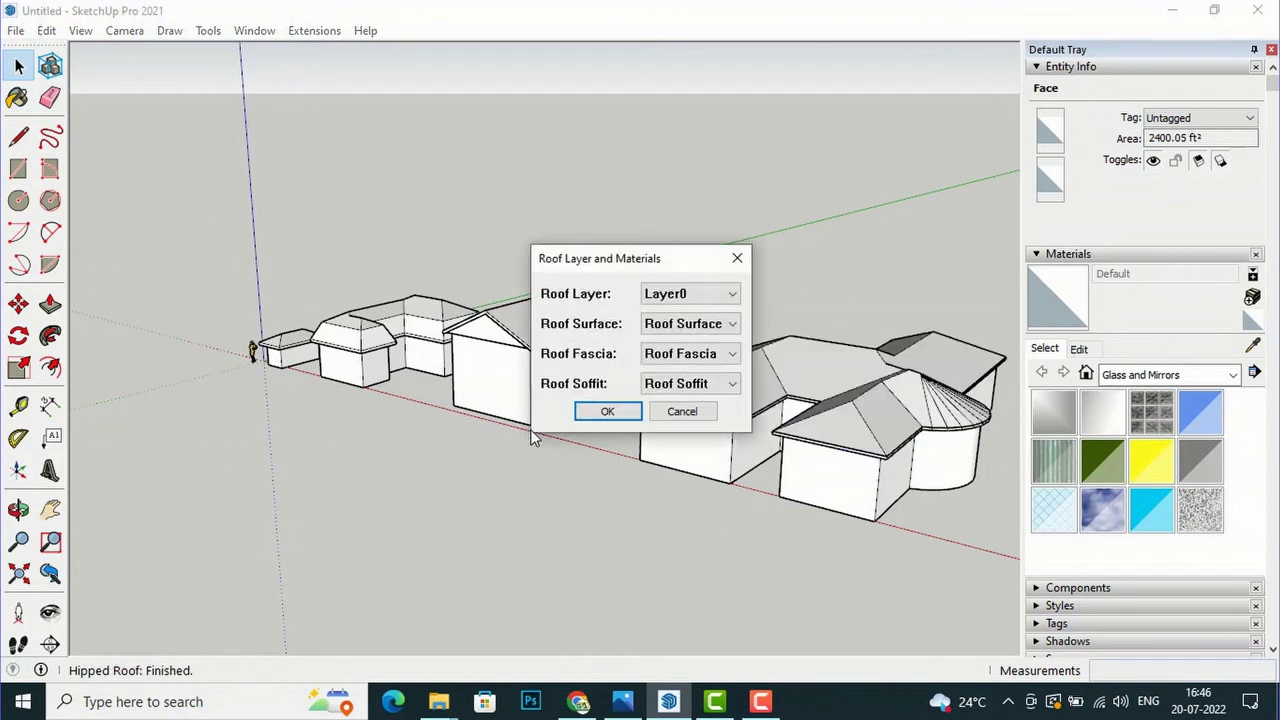
# Step: Keep the roof on Layer0 with its default materials, then orbit and zoom around the finished roof
pyautogui.click(677, 295)
pyautogui.click(677, 298)
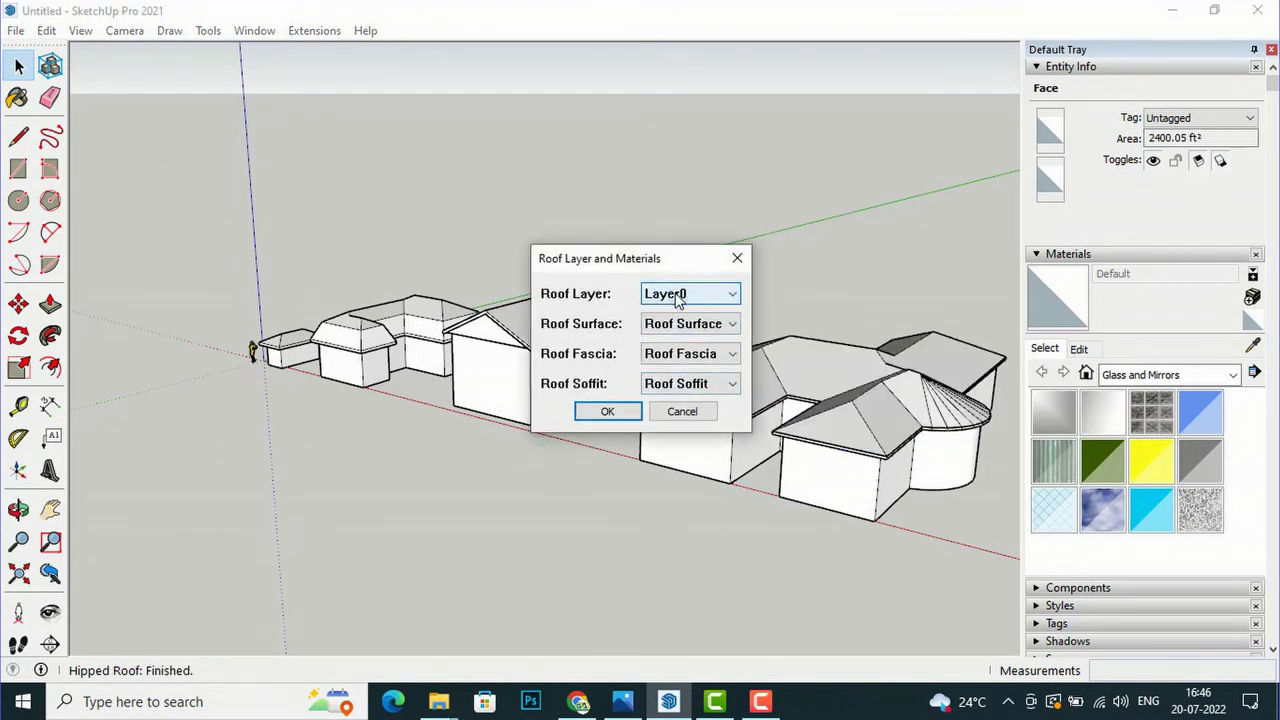
pyautogui.click(607, 412)
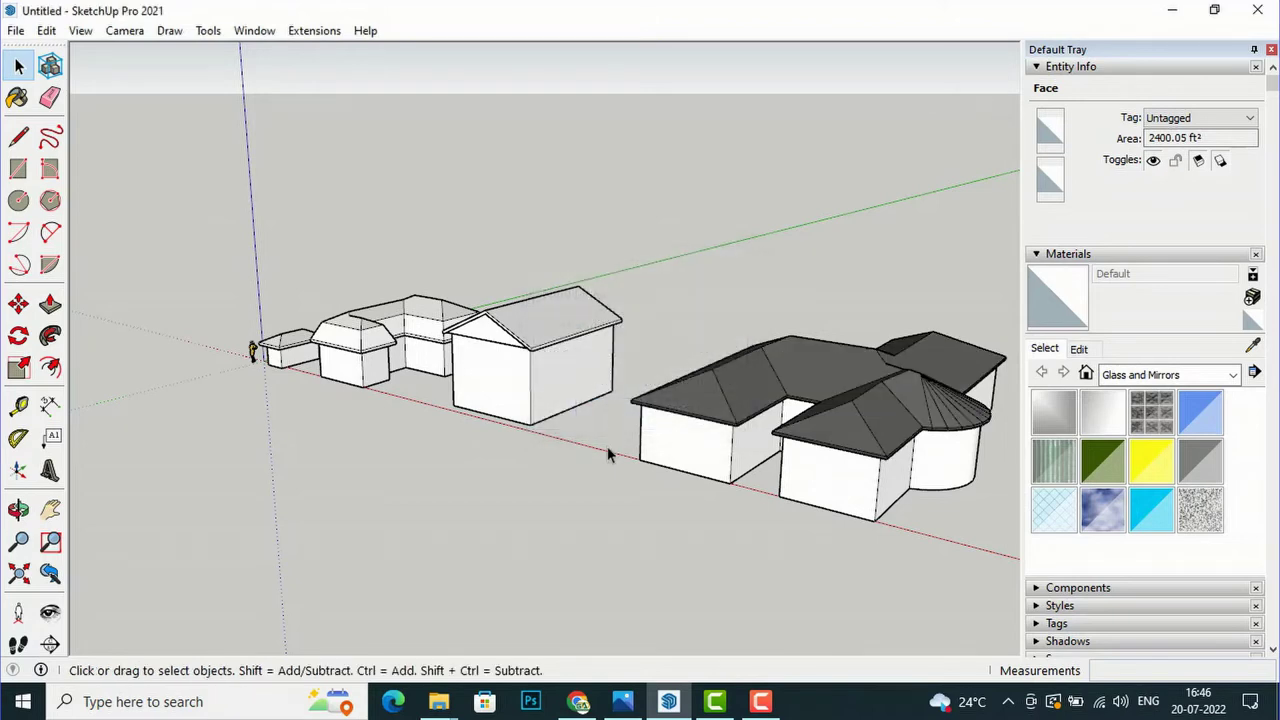
pyautogui.click(571, 487)
pyautogui.moveTo(343, 491); pyautogui.dragTo(822, 440, button='middle')
pyautogui.scroll(1, 822, 440)
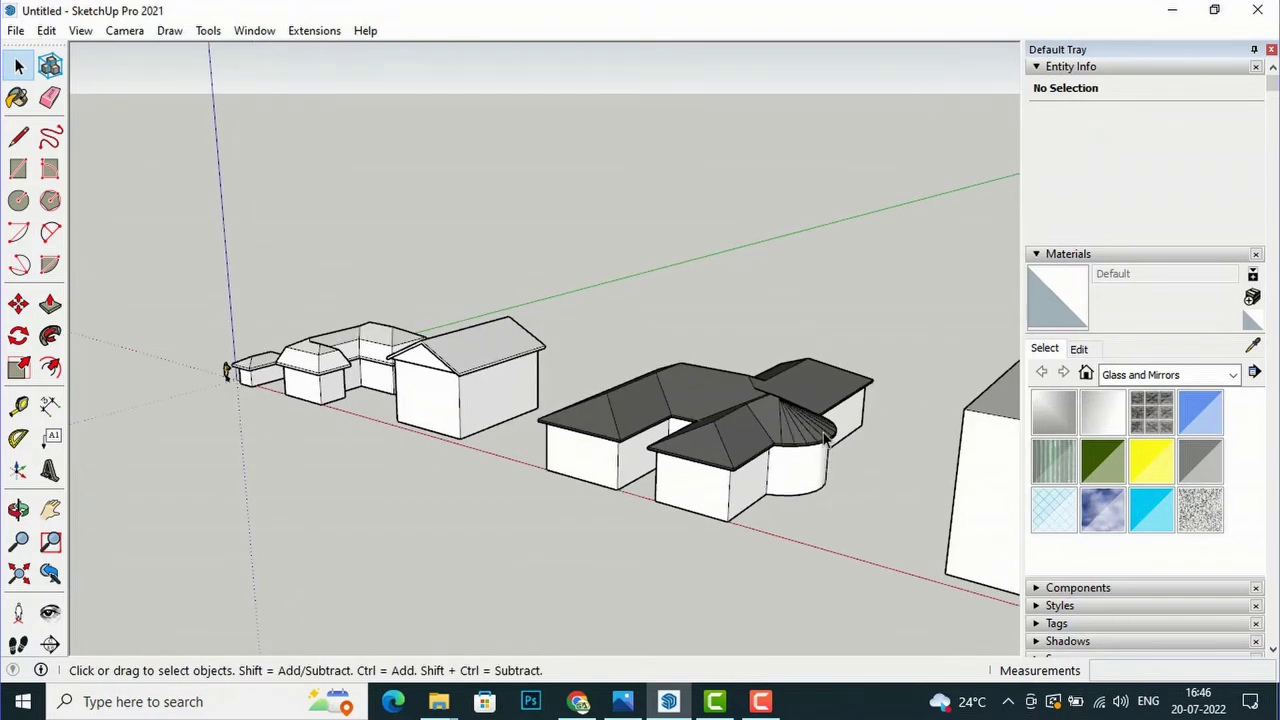
pyautogui.scroll(2, 822, 440)
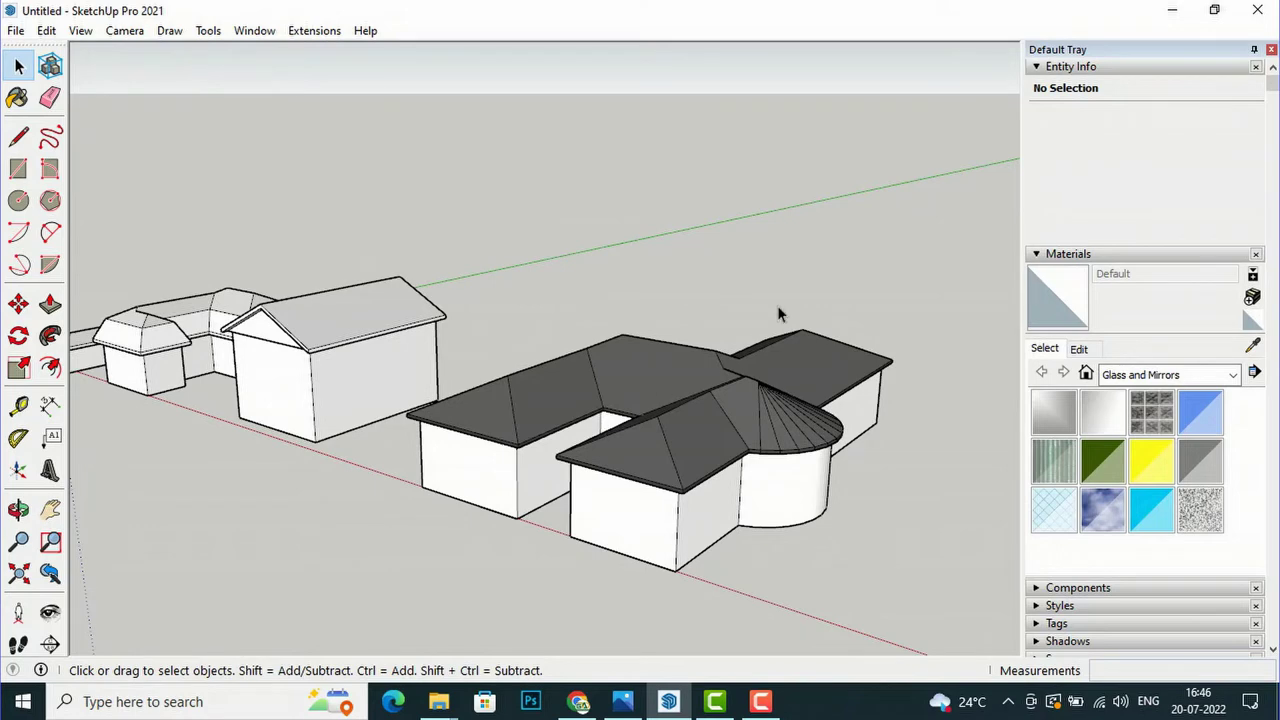
pyautogui.scroll(-2, 604, 378)
pyautogui.scroll(2, 735, 442)
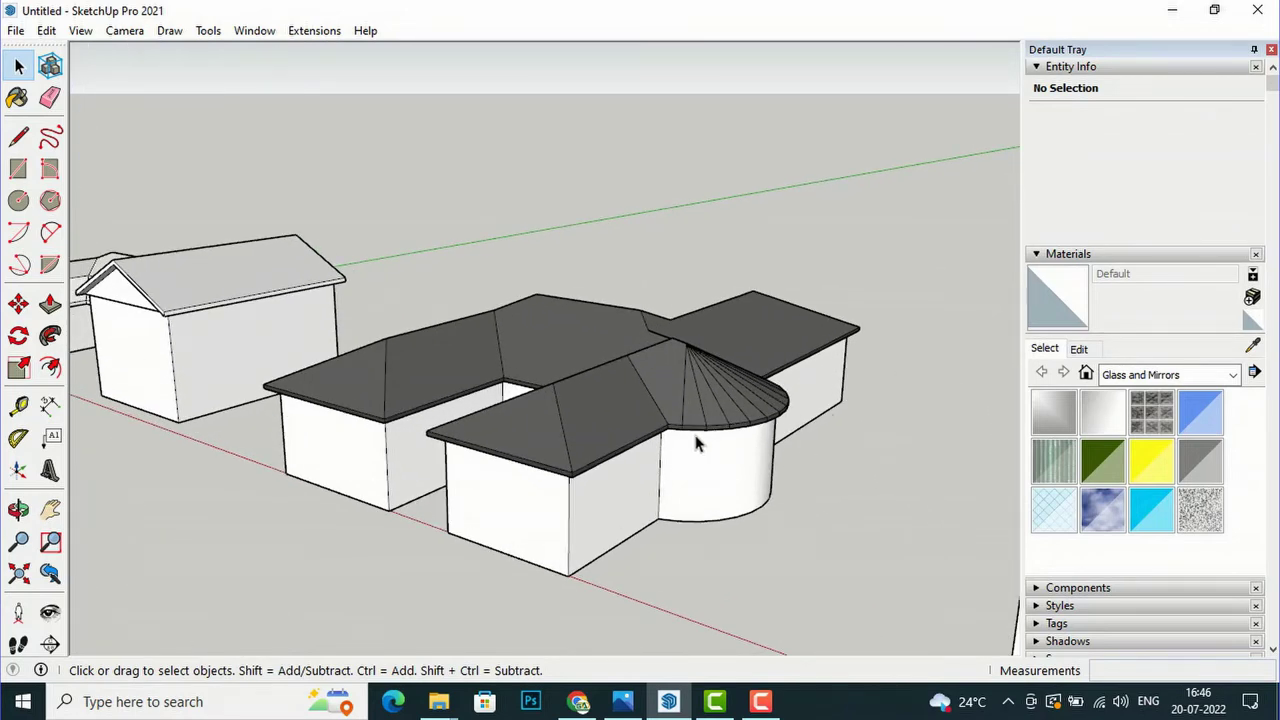
pyautogui.scroll(-1, 799, 371)
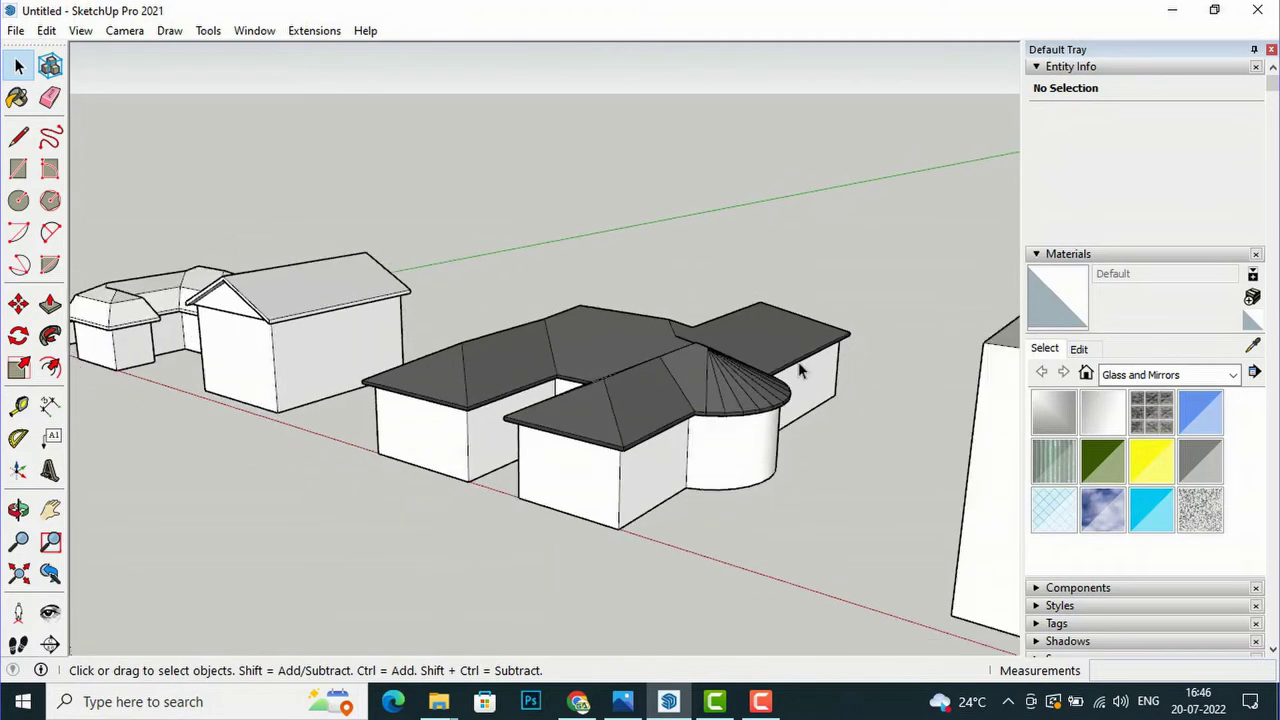
# Step: Zoom out until the large flat-topped box at the end of the row is fully visible
pyautogui.scroll(-1, 480, 357)
pyautogui.scroll(-1, 480, 357)
pyautogui.scroll(-1, 627, 449)
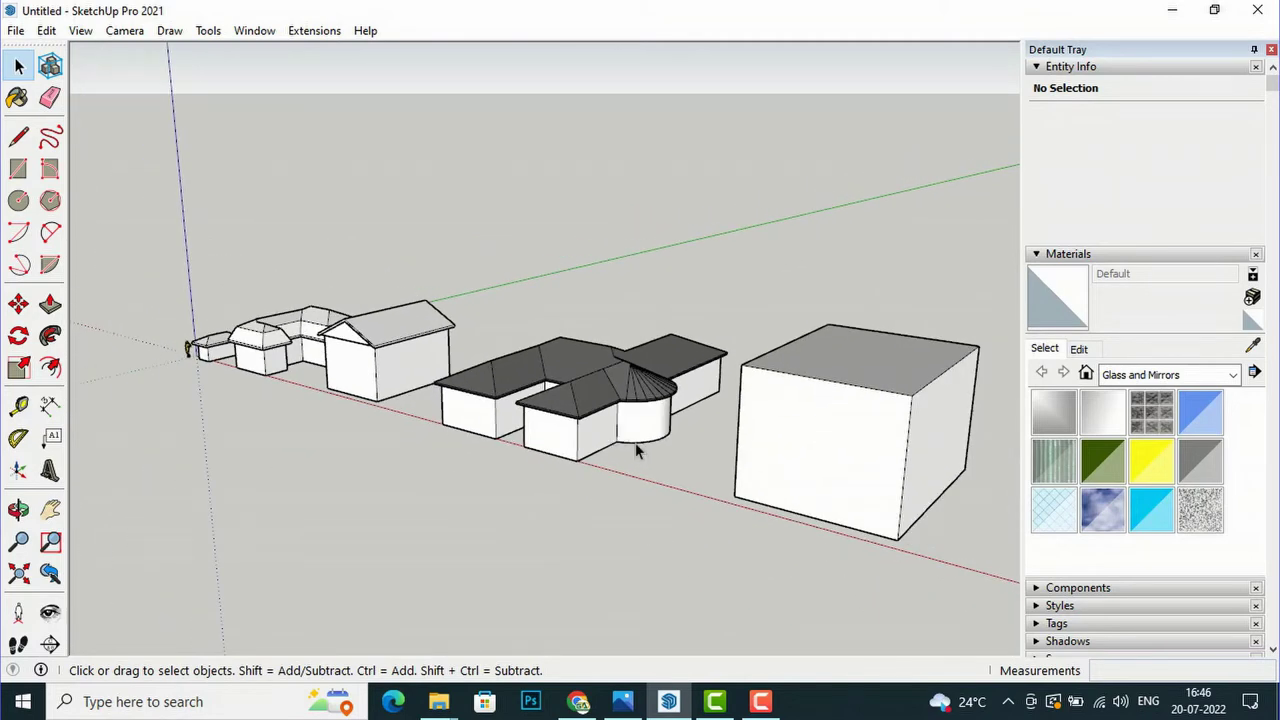
pyautogui.scroll(1, 706, 402)
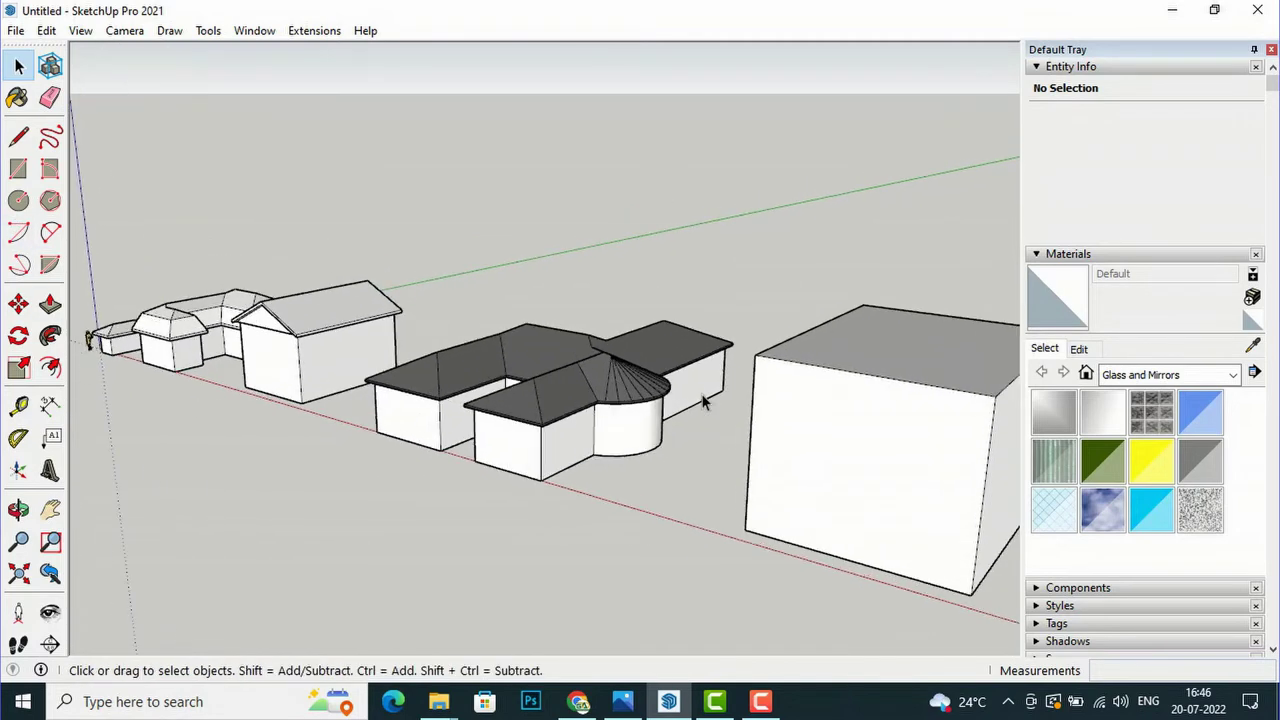
pyautogui.scroll(1, 716, 398)
pyautogui.scroll(-1, 420, 230)
pyautogui.scroll(-2, 576, 562)
pyautogui.scroll(-1, 723, 563)
pyautogui.scroll(-1, 723, 563)
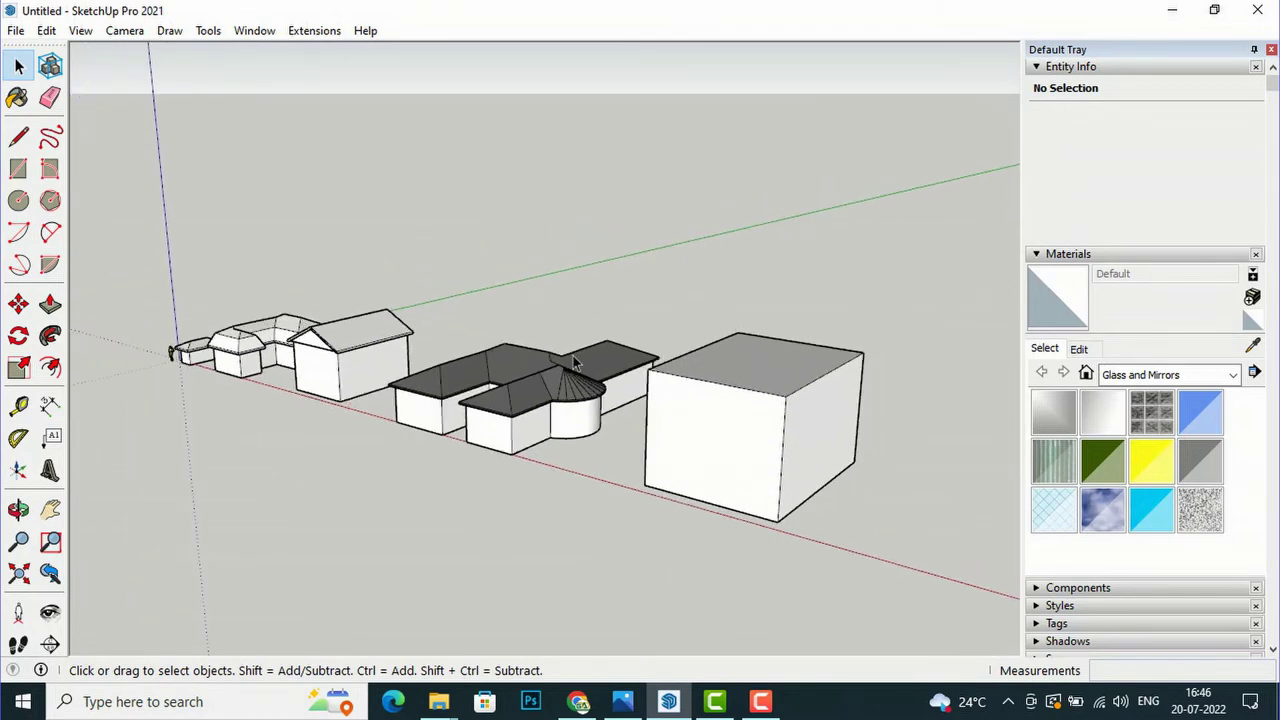
pyautogui.scroll(1, 833, 386)
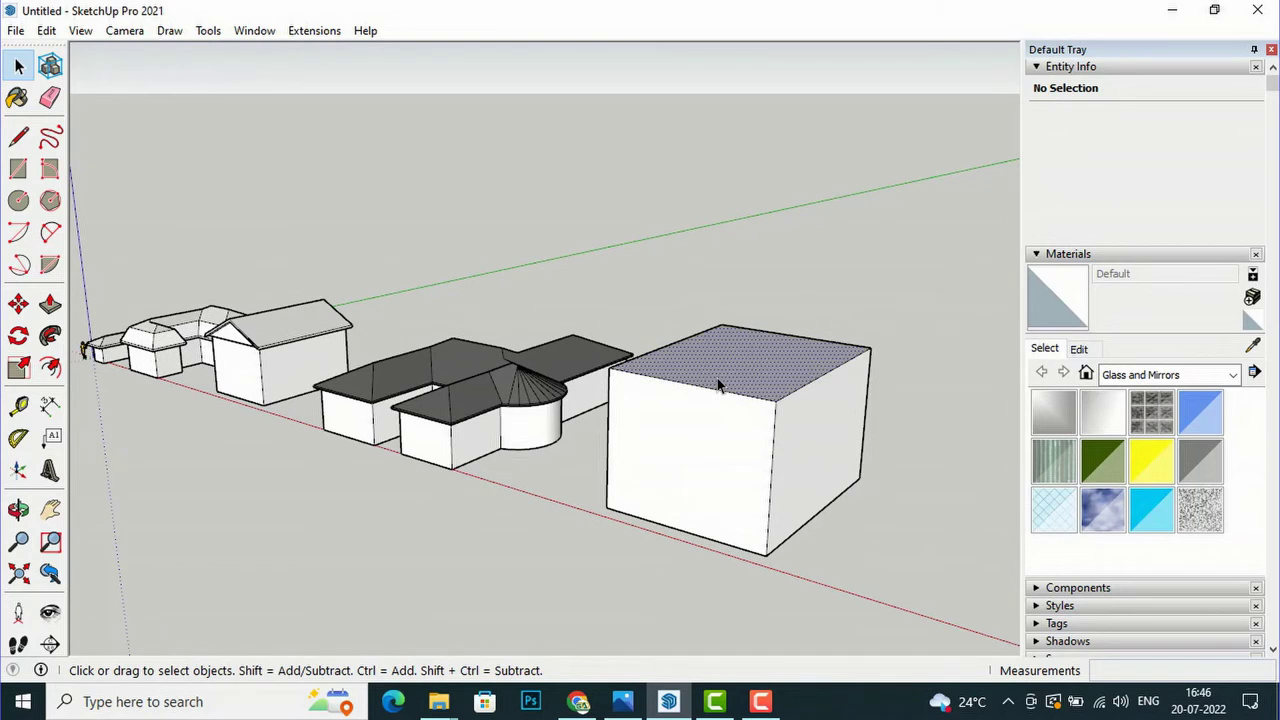
# Step: Start a three-point pyramid roof on the large box's top face, picking the pitch side and far edge
pyautogui.click(717, 378)
pyautogui.click(320, 34)
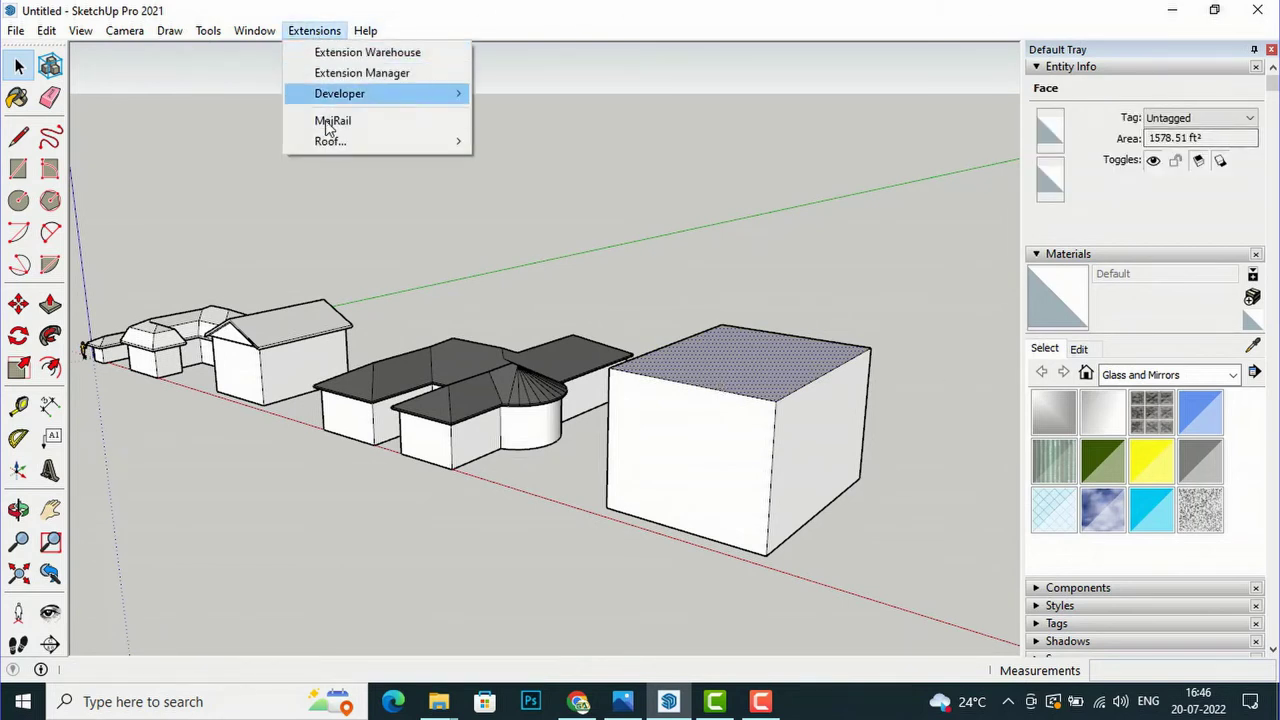
pyautogui.moveTo(330, 141)
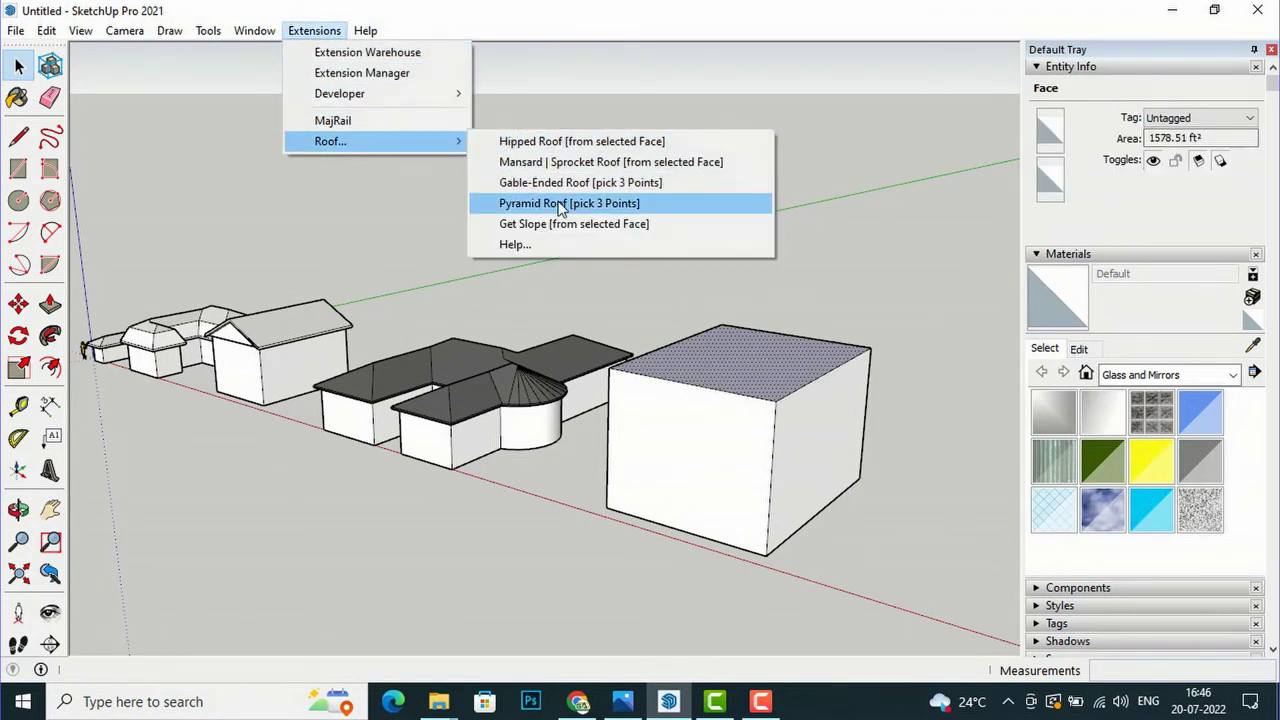
pyautogui.click(562, 203)
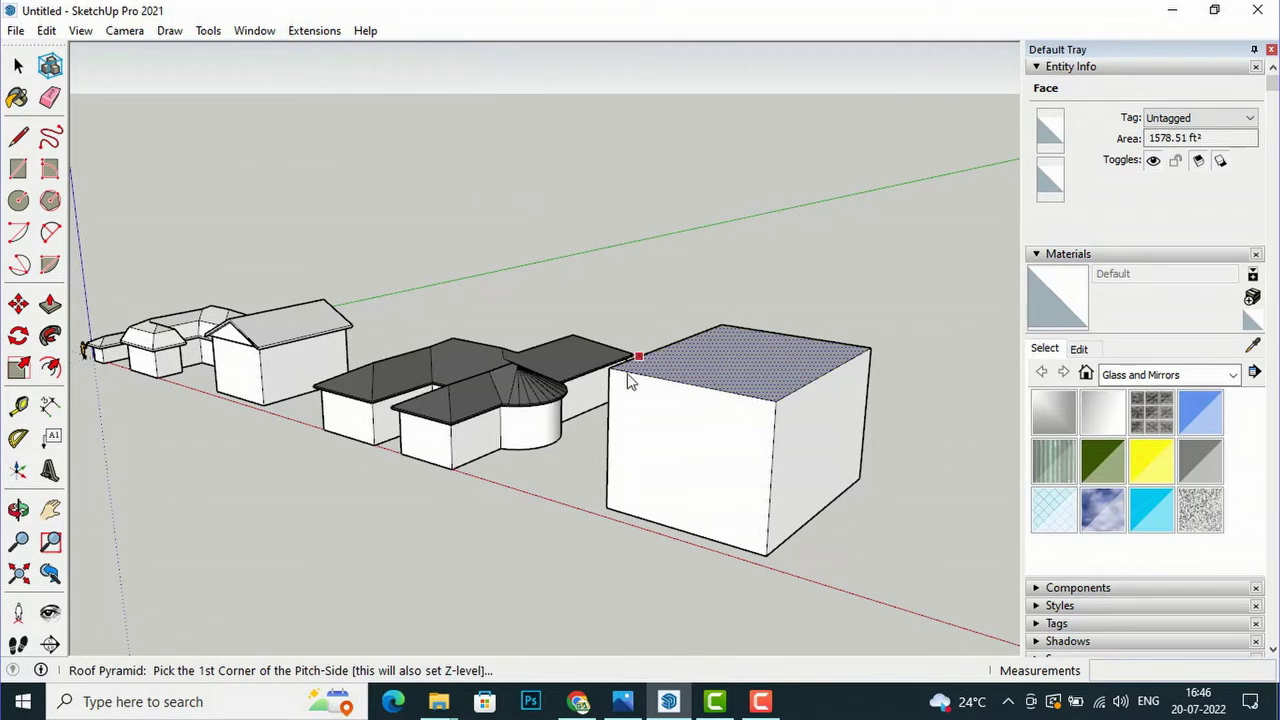
pyautogui.click(610, 367)
pyautogui.click(776, 399)
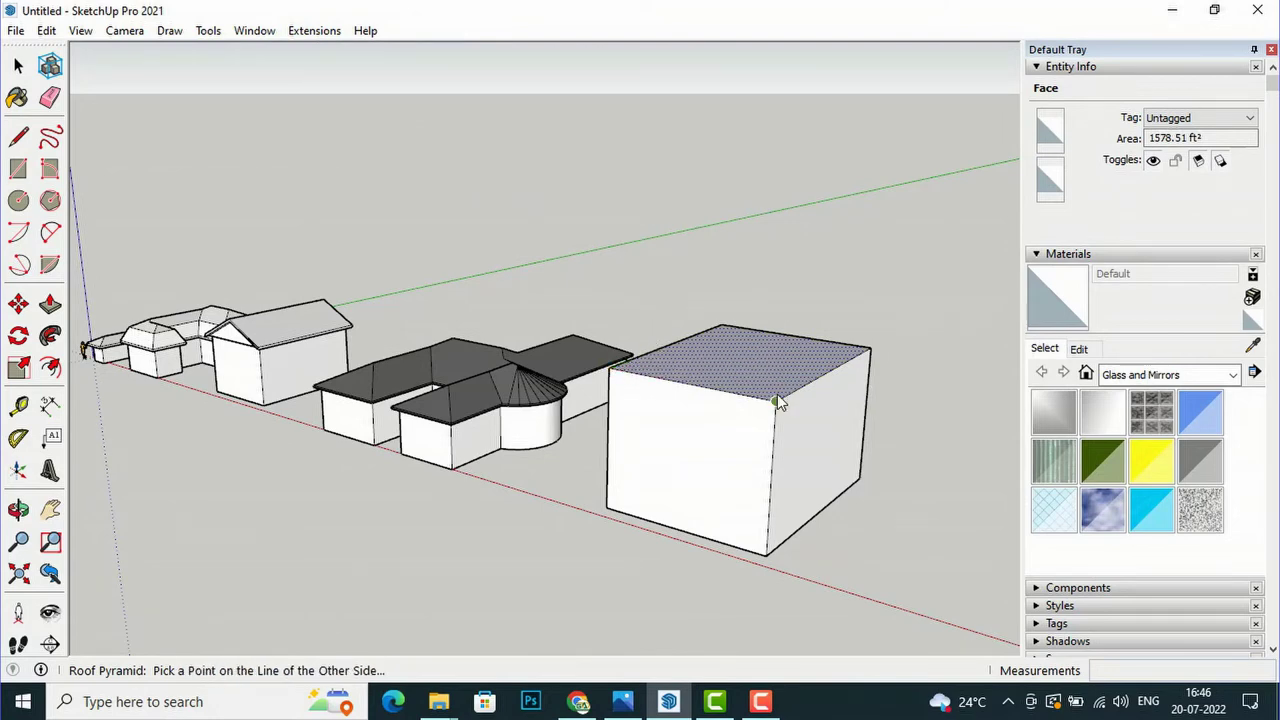
pyautogui.click(865, 350)
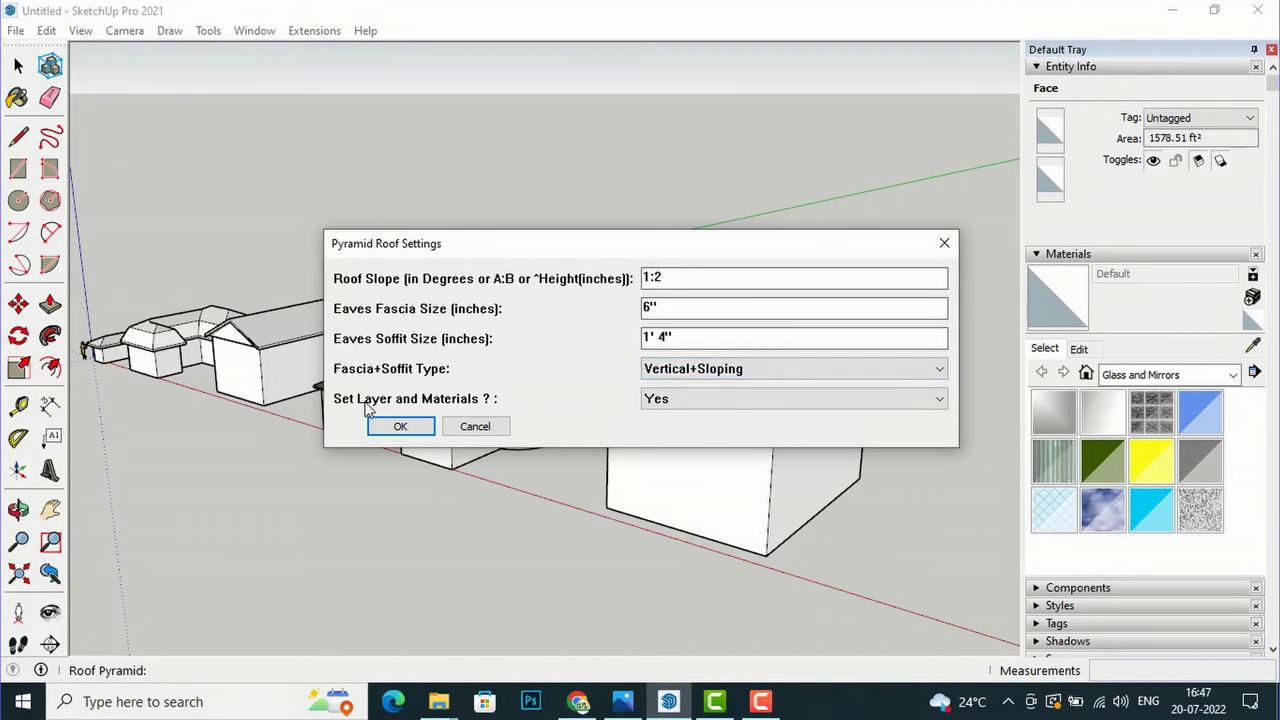
# Step: Accept the pyramid roof settings and keep Layer0 as the roof layer
pyautogui.click(408, 427)
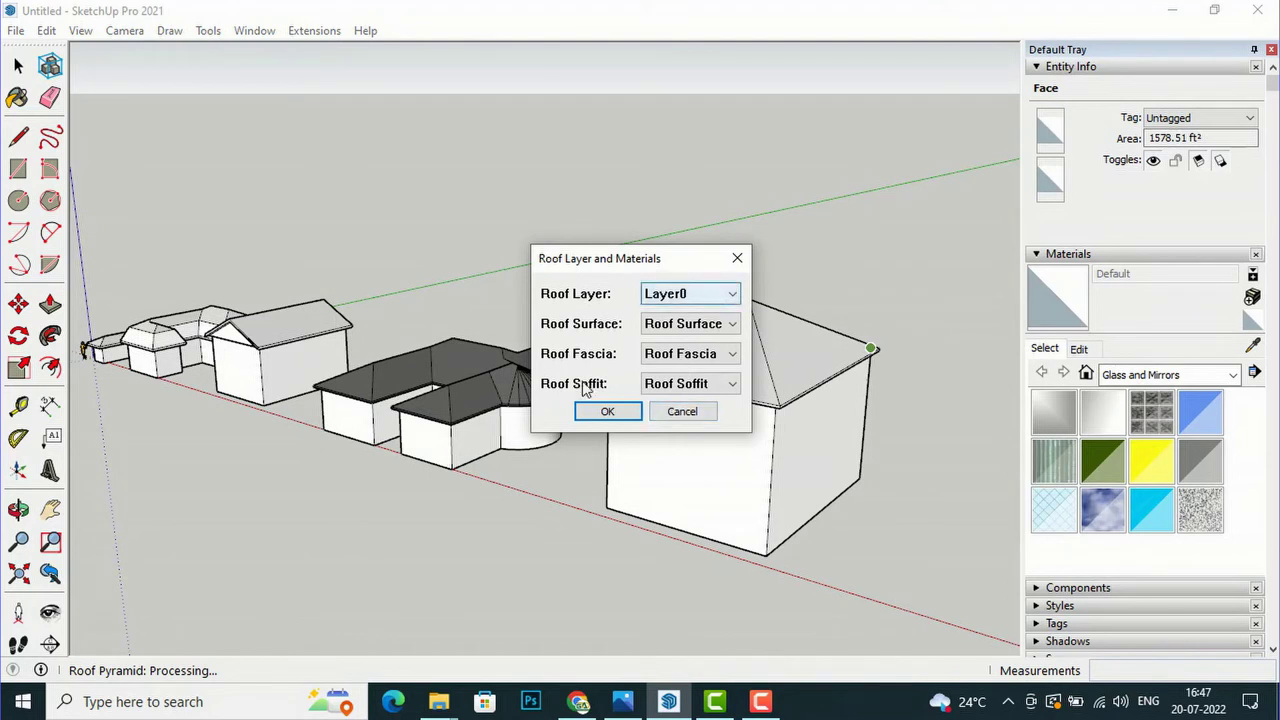
pyautogui.click(683, 295)
pyautogui.click(665, 325)
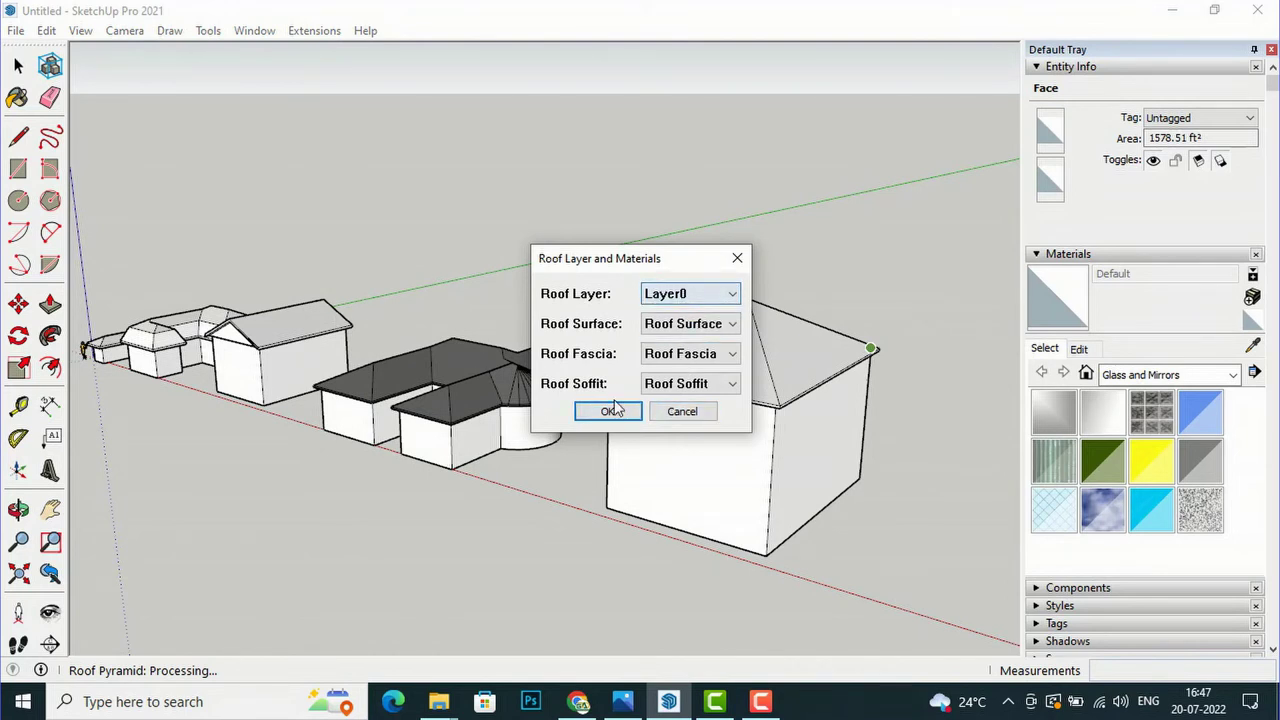
pyautogui.click(607, 411)
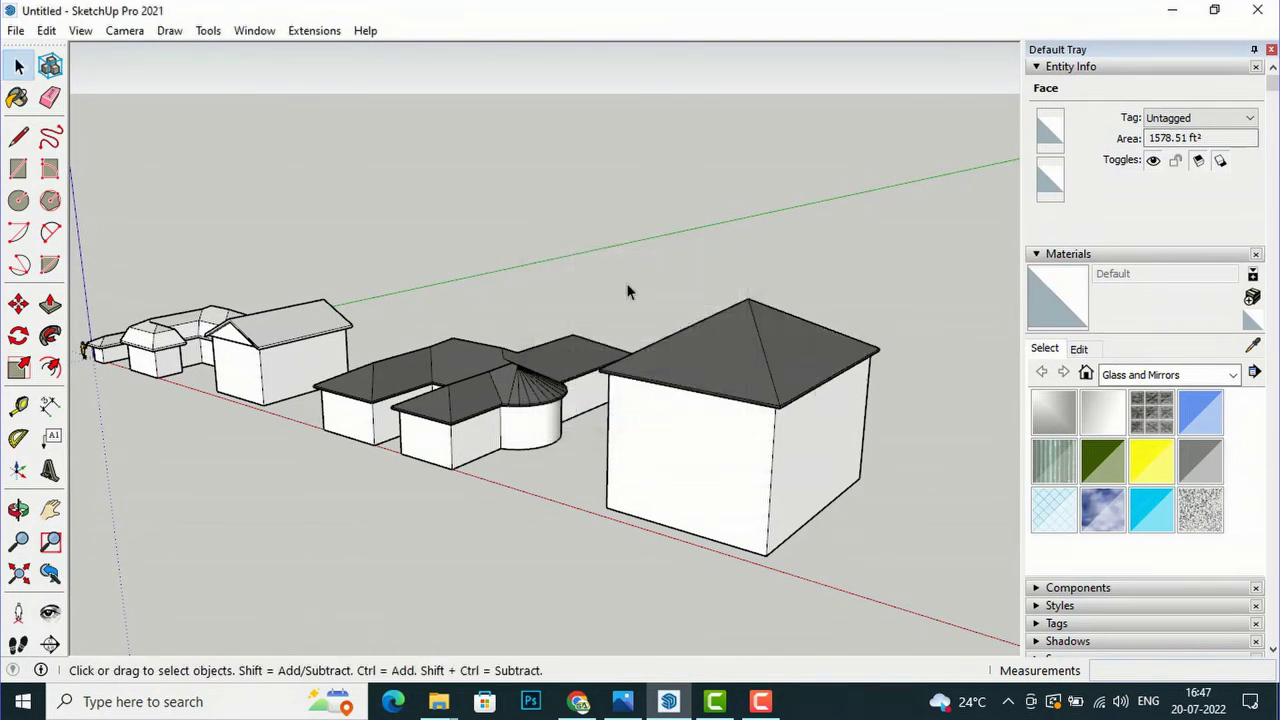
pyautogui.scroll(-2, 428, 280)
pyautogui.scroll(-2, 494, 400)
pyautogui.scroll(-1, 846, 503)
pyautogui.scroll(1, 846, 495)
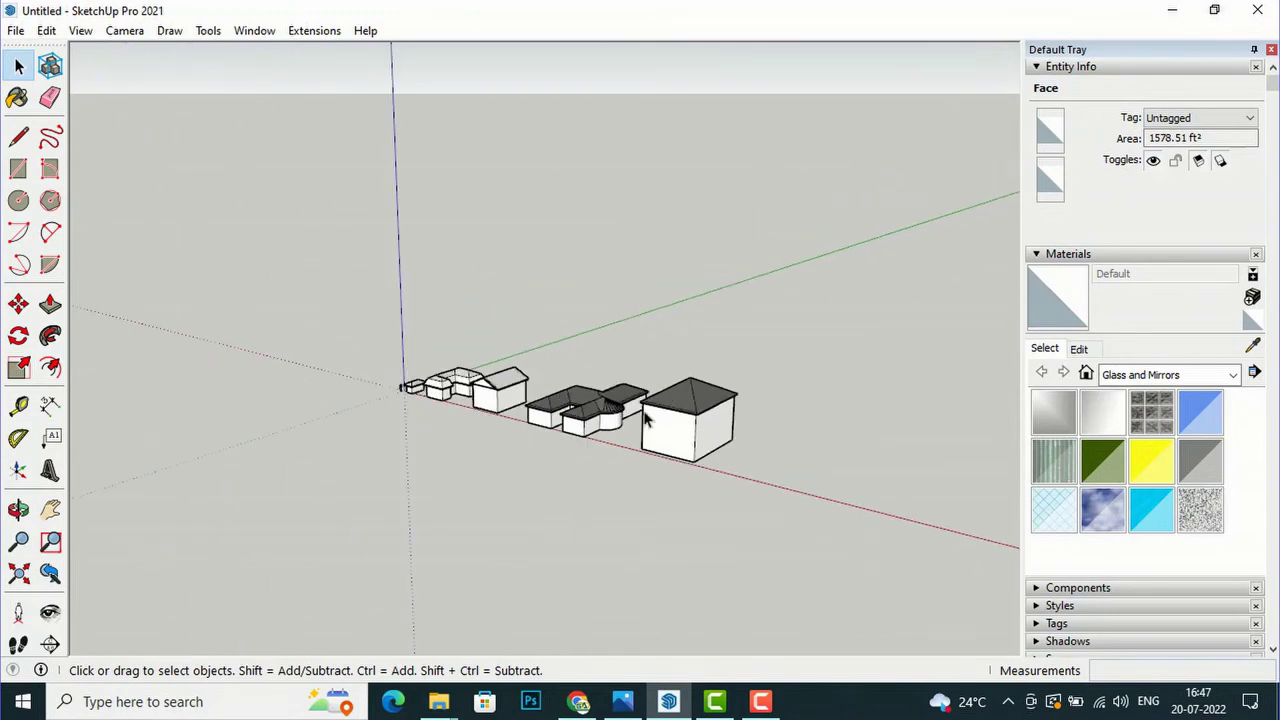
pyautogui.scroll(1, 453, 400)
pyautogui.scroll(1, 456, 400)
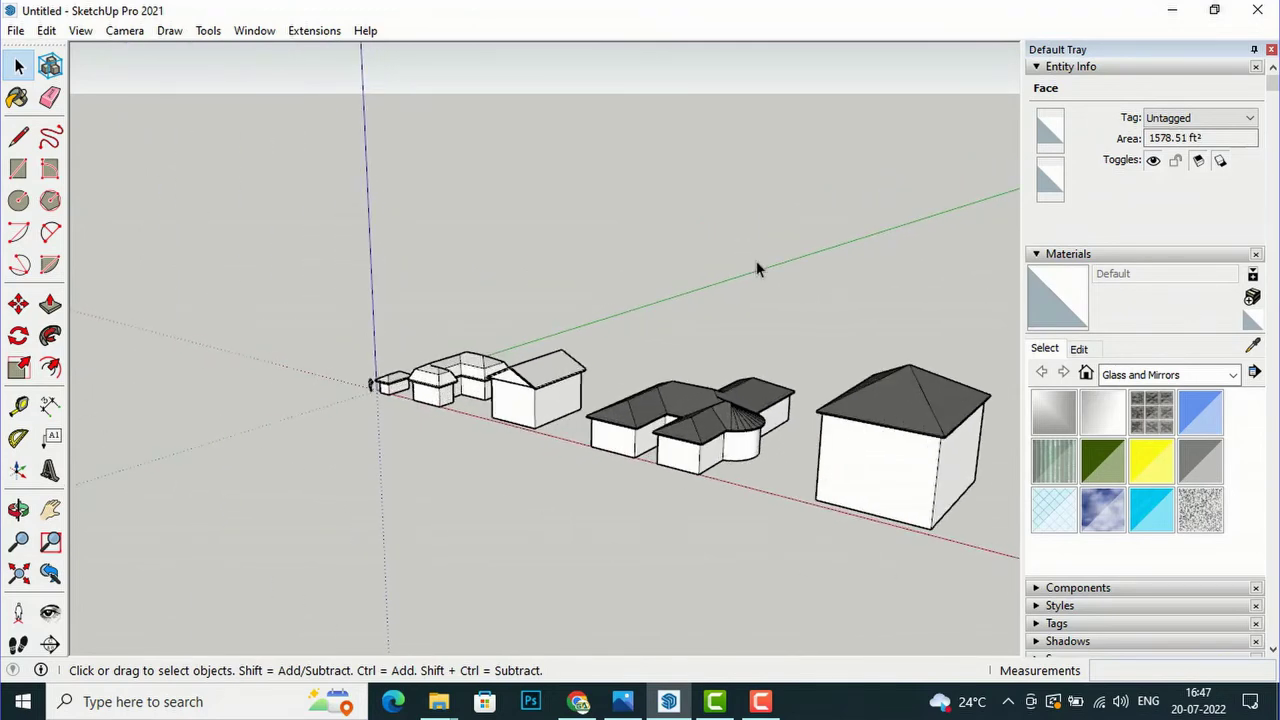
pyautogui.scroll(-2, 276, 345)
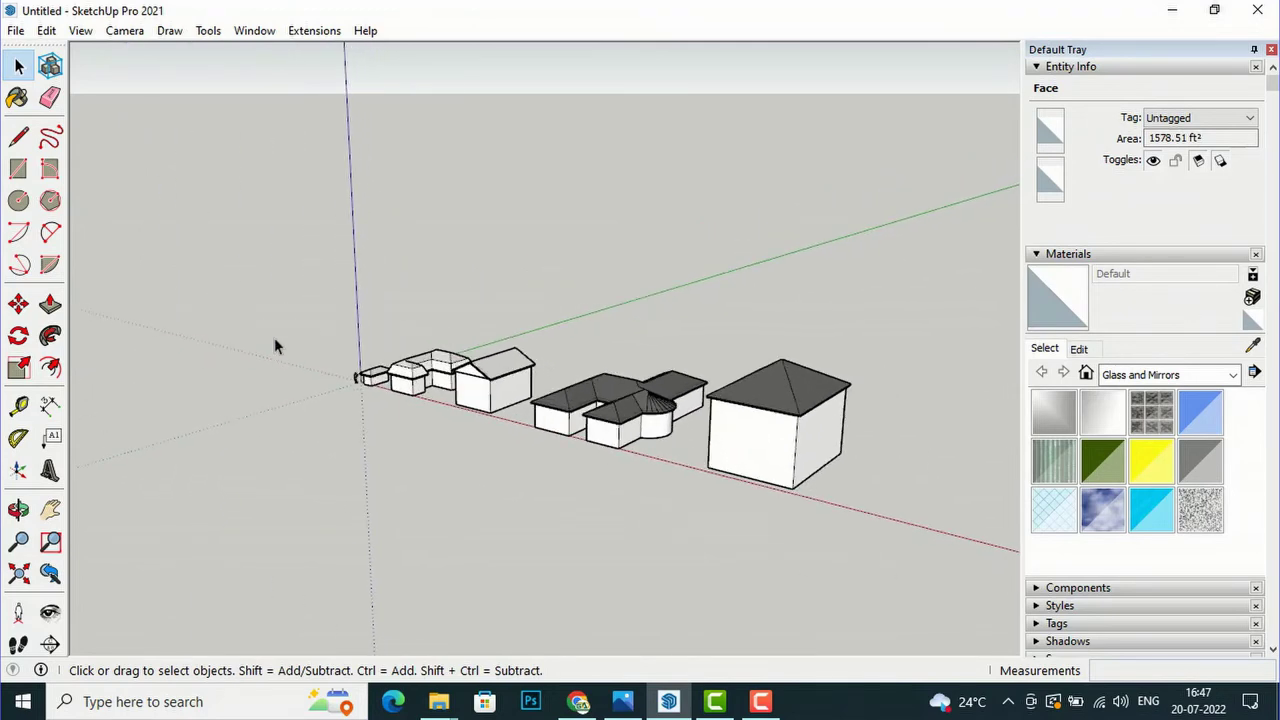
pyautogui.click(314, 30)
pyautogui.moveTo(330, 141)
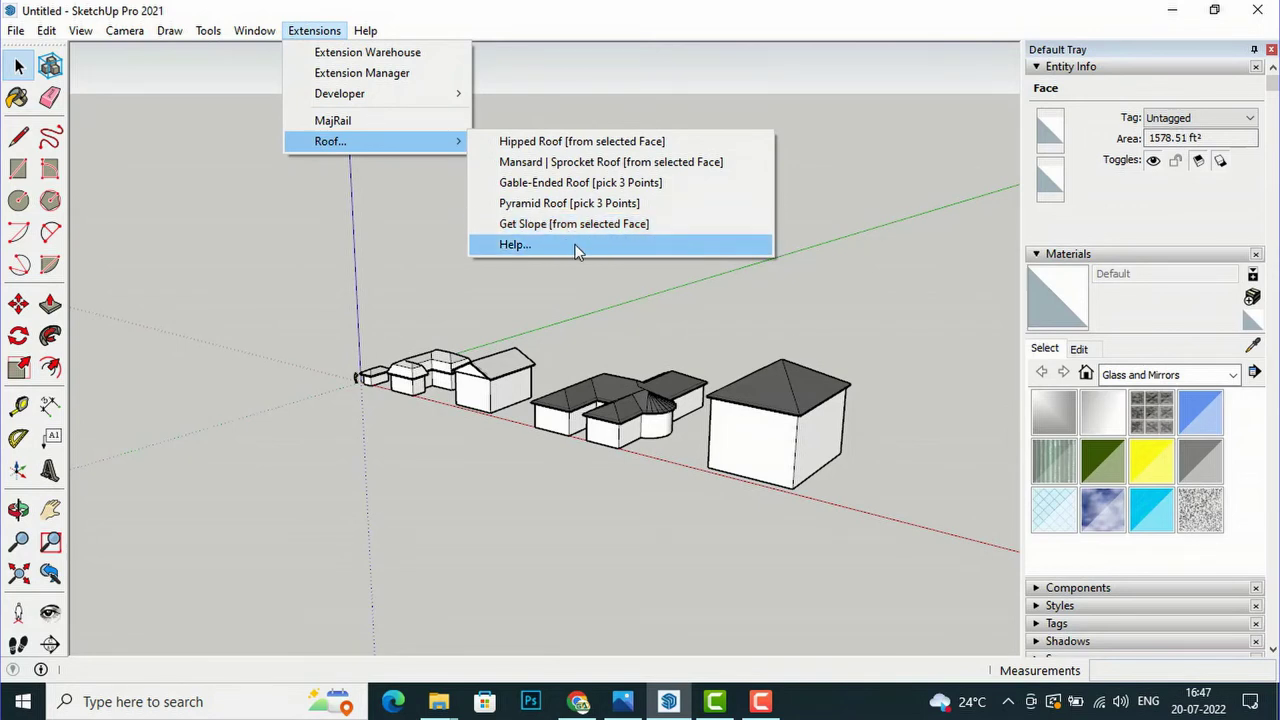
pyautogui.click(512, 246)
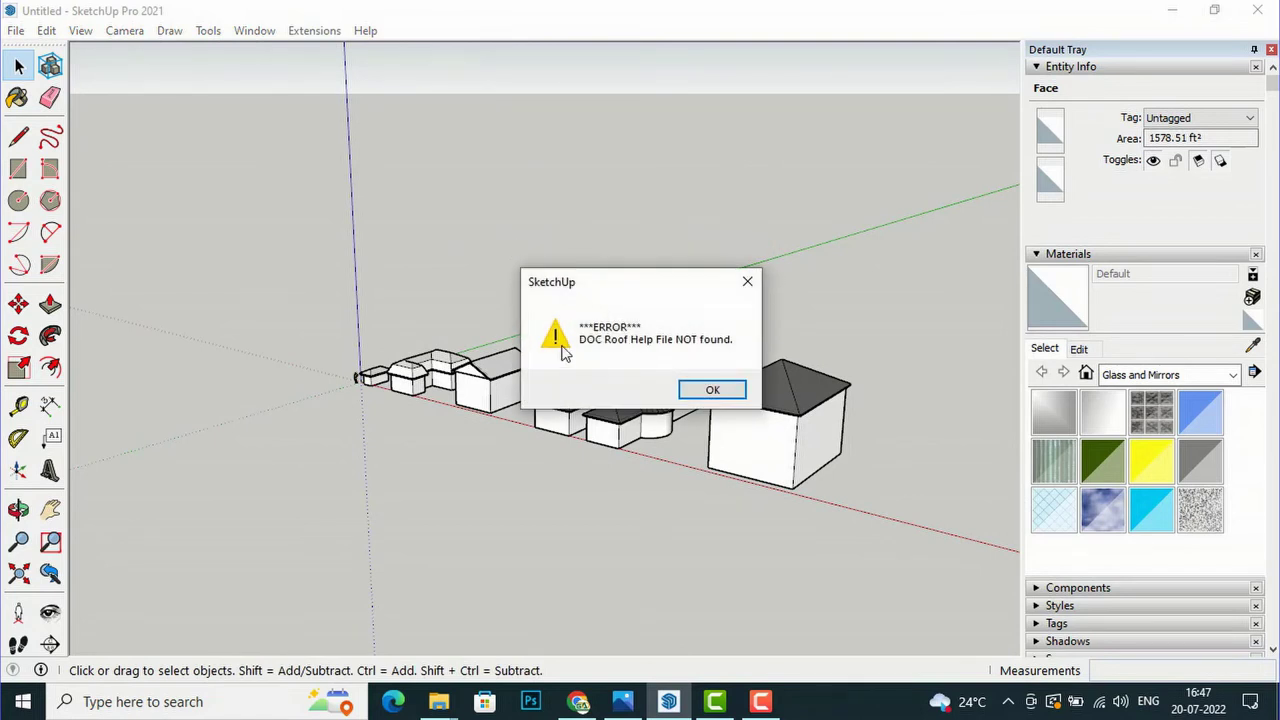
pyautogui.click(712, 391)
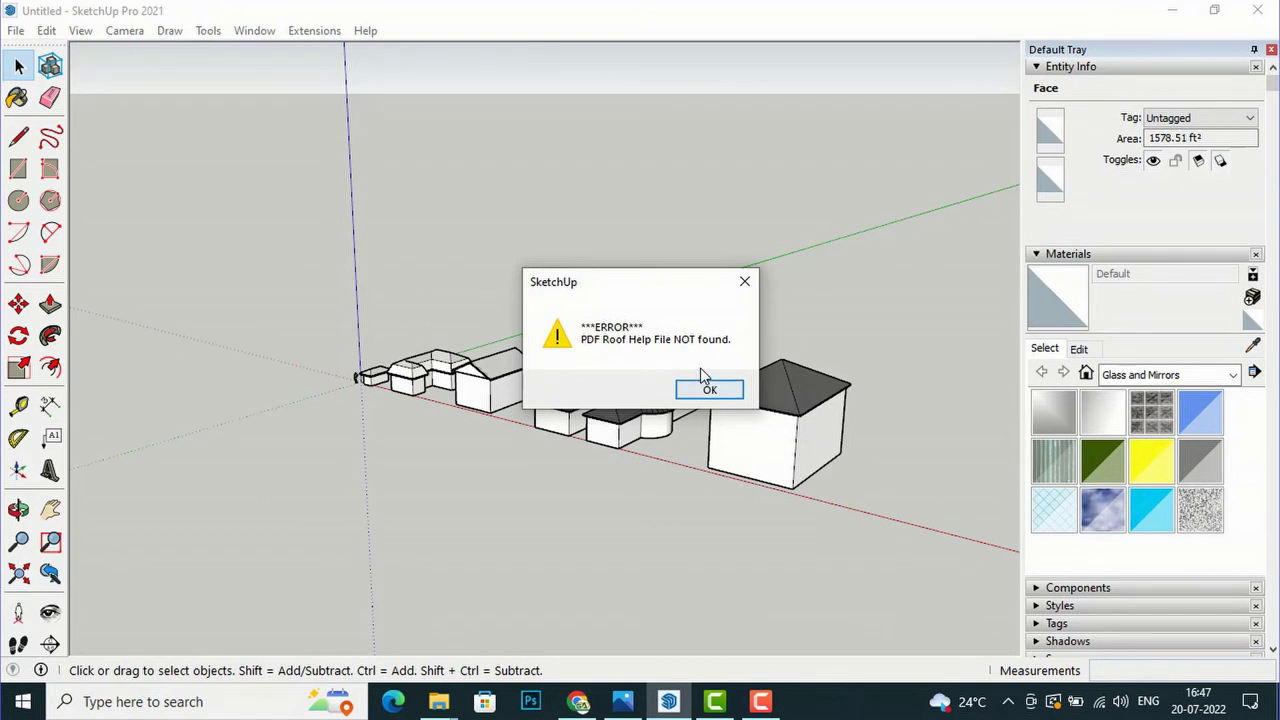
pyautogui.click(746, 277)
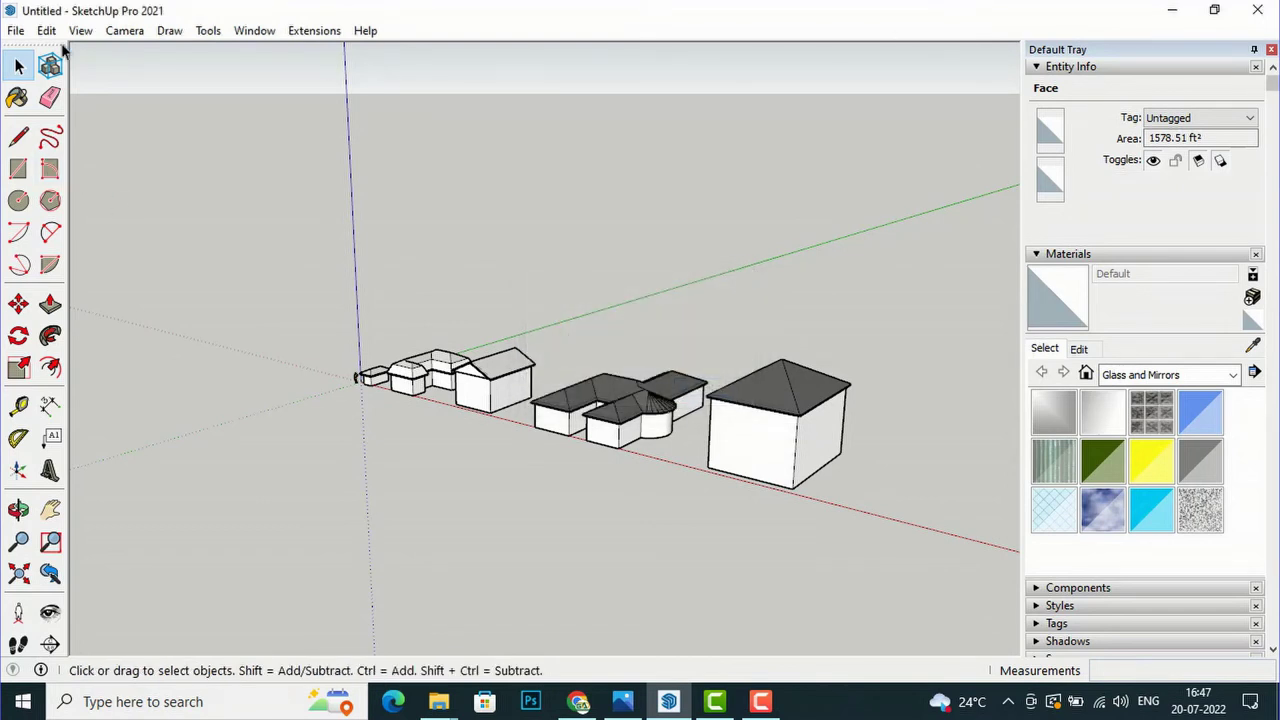
# Step: Draw a rectangle right of the houses and push/pull it up into a tall box
pyautogui.click(18, 168)
pyautogui.scroll(-2, 222, 367)
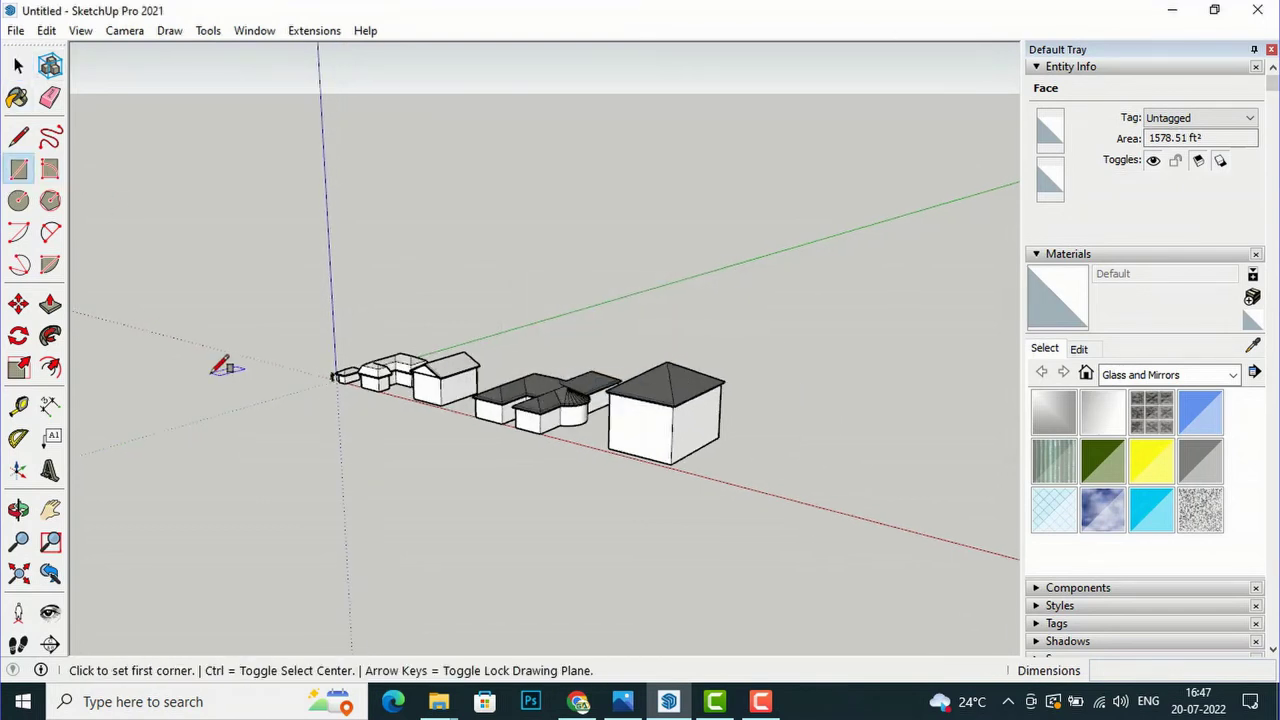
pyautogui.click(772, 490)
pyautogui.click(887, 440)
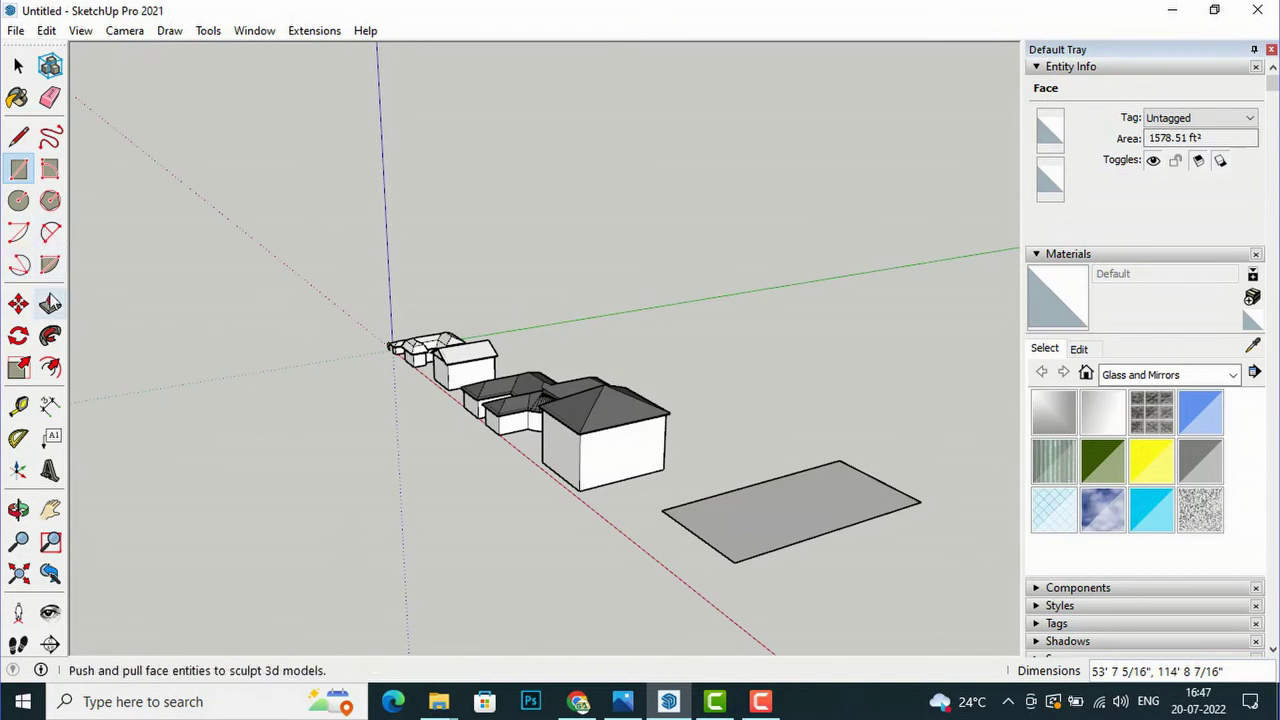
pyautogui.click(50, 304)
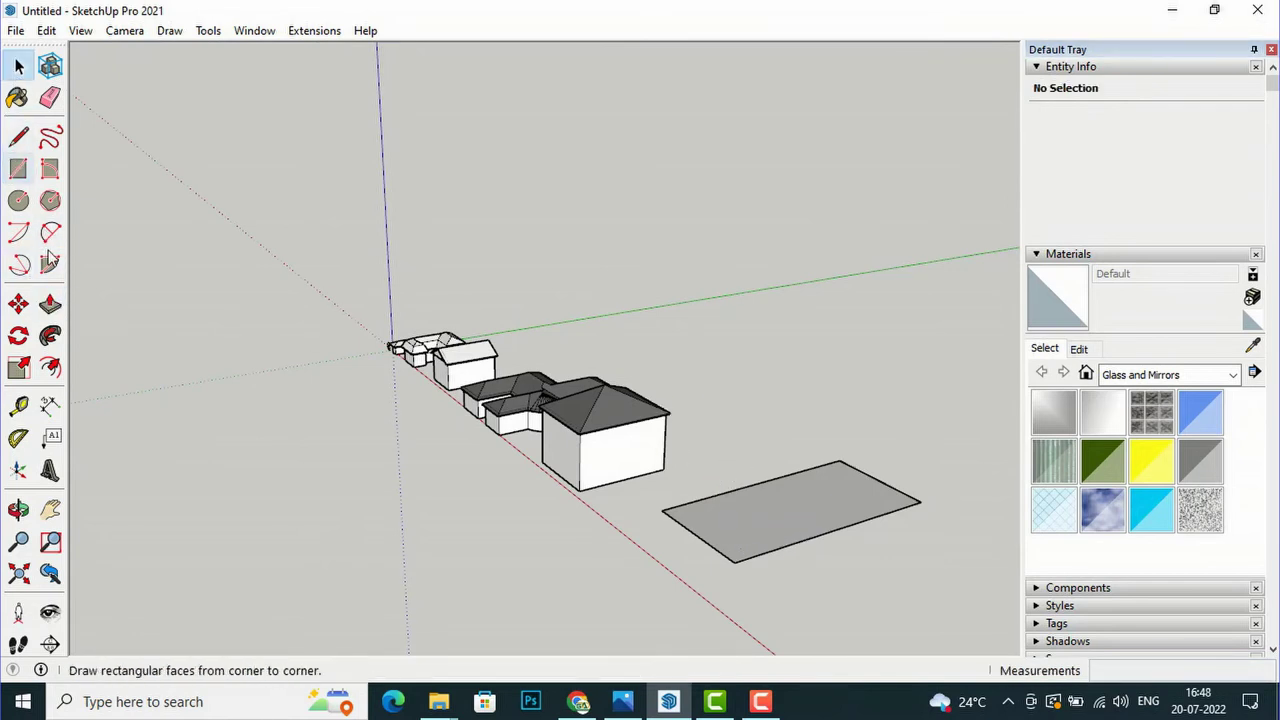
pyautogui.click(50, 304)
pyautogui.moveTo(760, 545); pyautogui.dragTo(765, 520)
pyautogui.hotkey('ctrl', 'z')
pyautogui.click(737, 528)
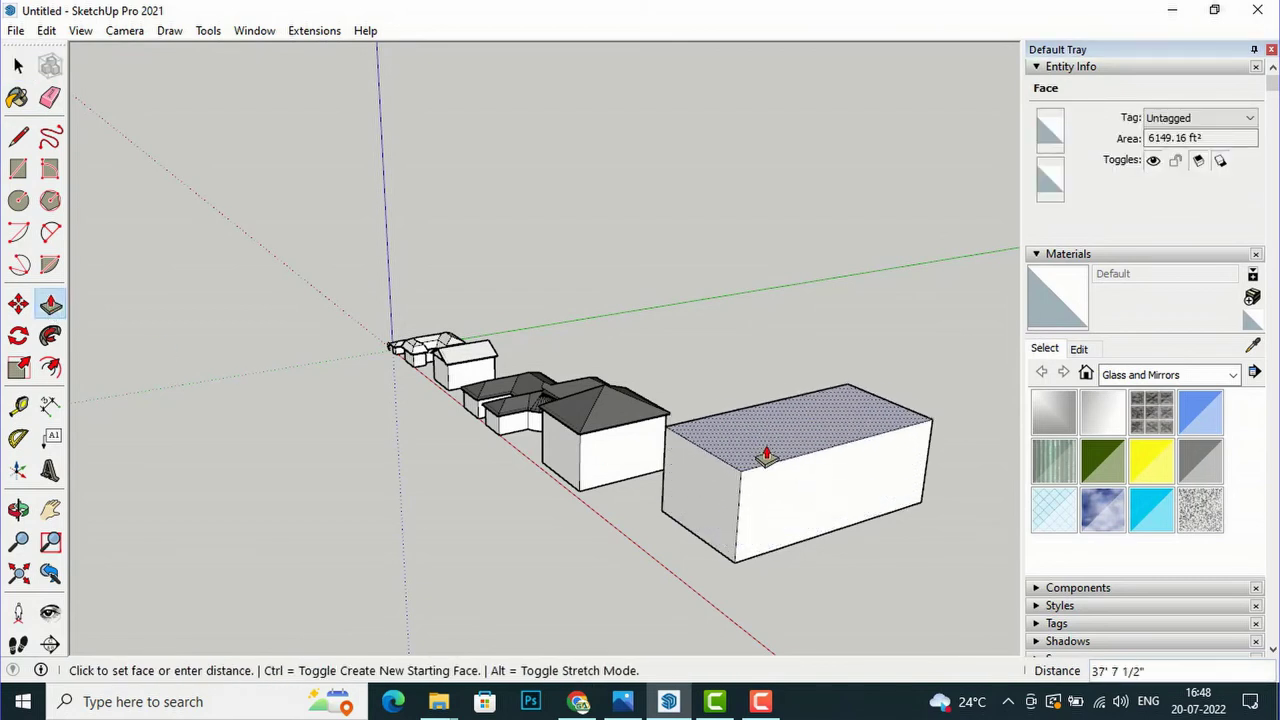
pyautogui.click(764, 452)
# Step: Measure the new box's top face with Get Slope: 6149.16 ft² at a 0° slope
pyautogui.click(18, 66)
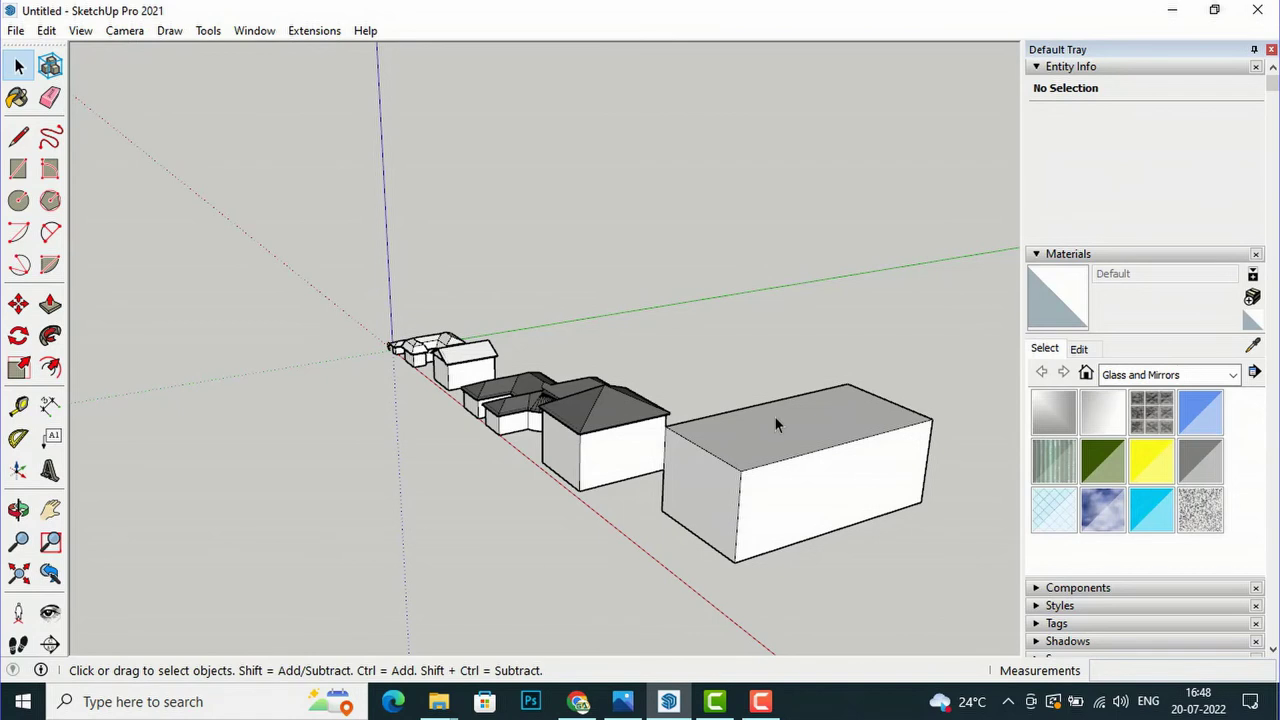
pyautogui.click(776, 414)
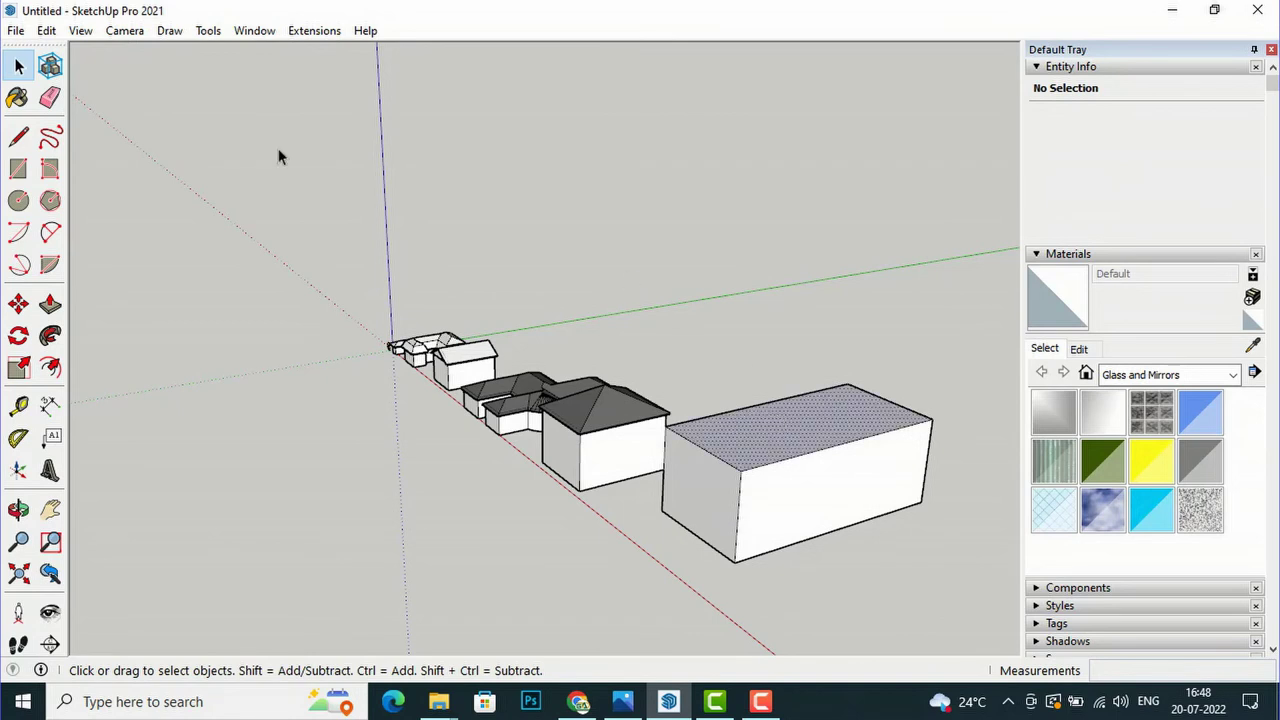
pyautogui.click(312, 36)
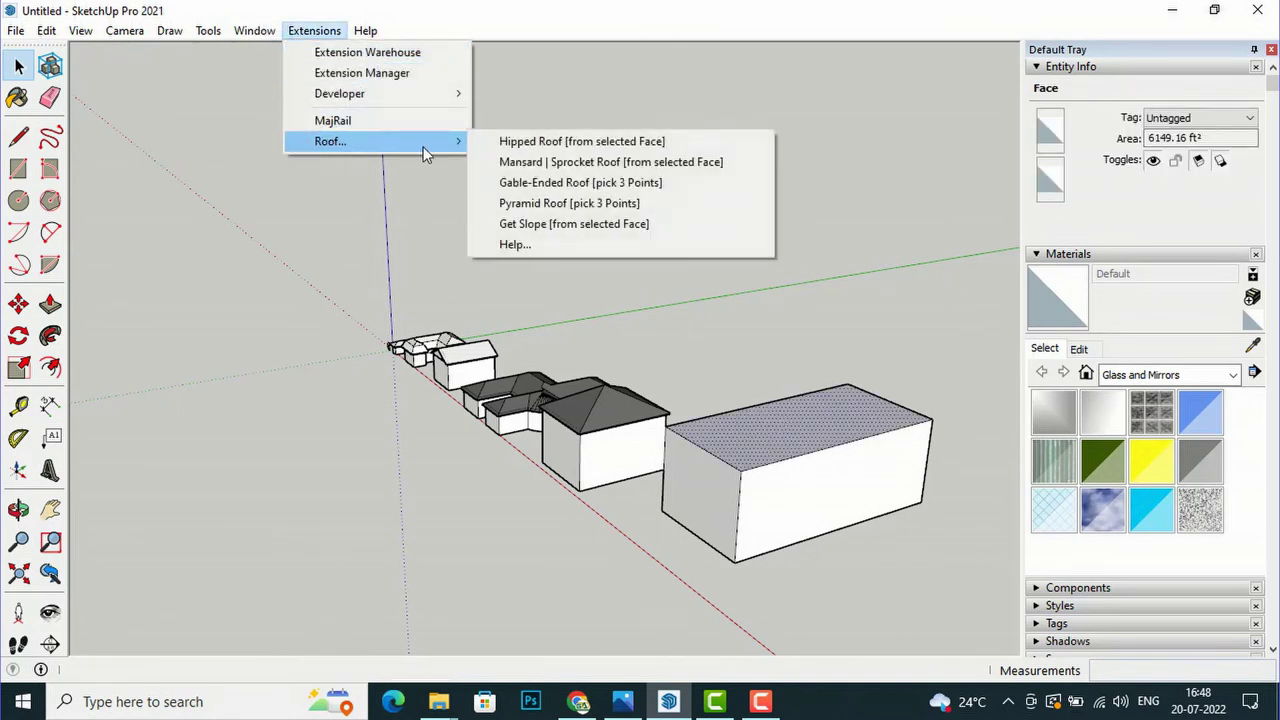
pyautogui.click(552, 228)
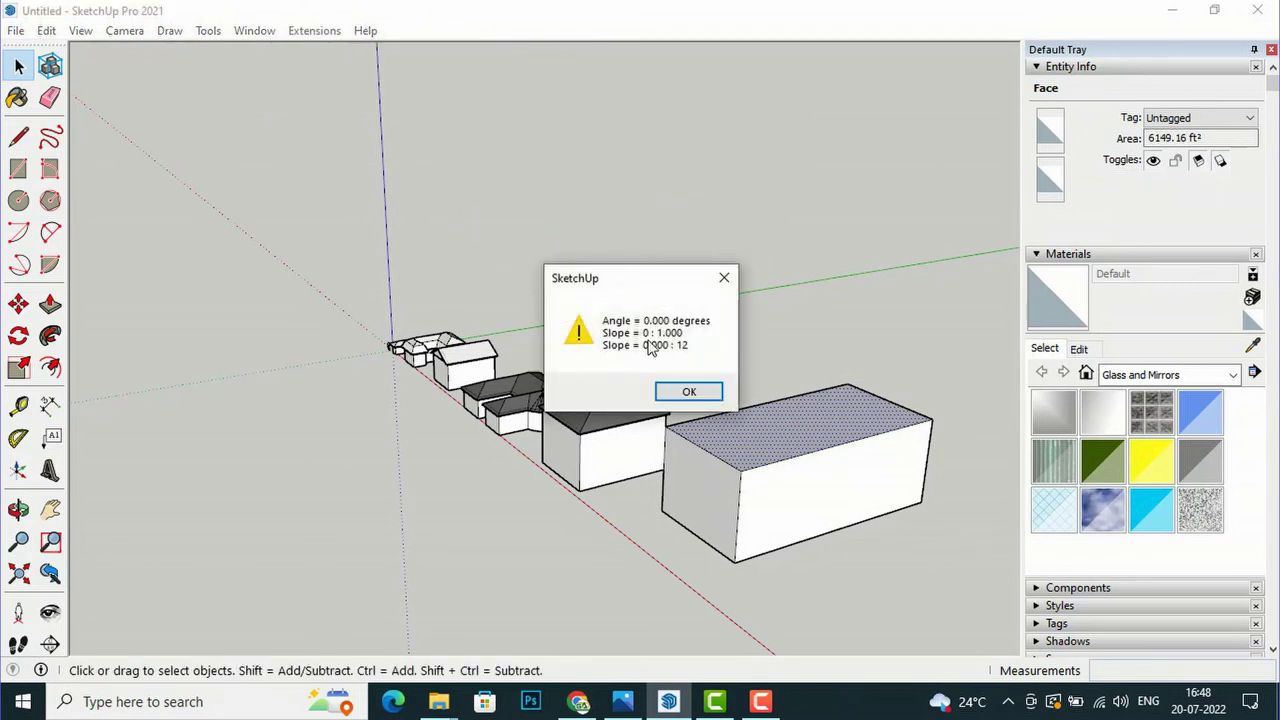
pyautogui.click(685, 392)
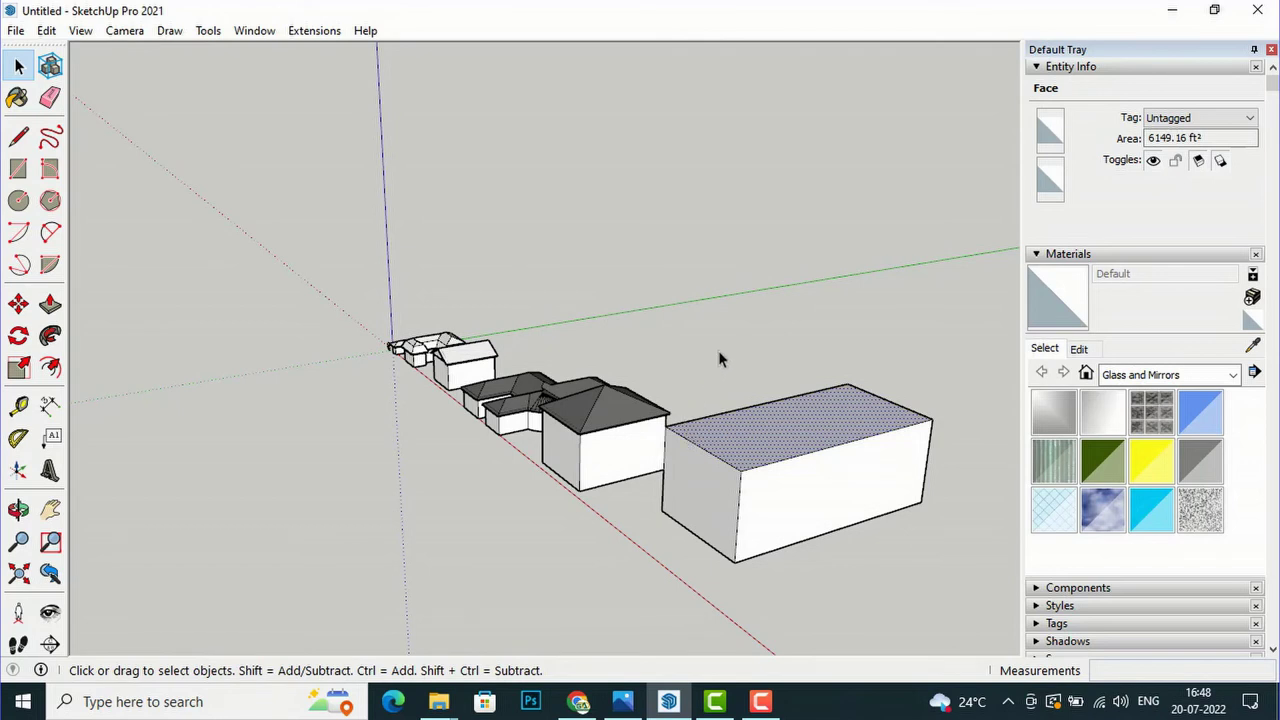
pyautogui.click(314, 30)
pyautogui.moveTo(372, 141)
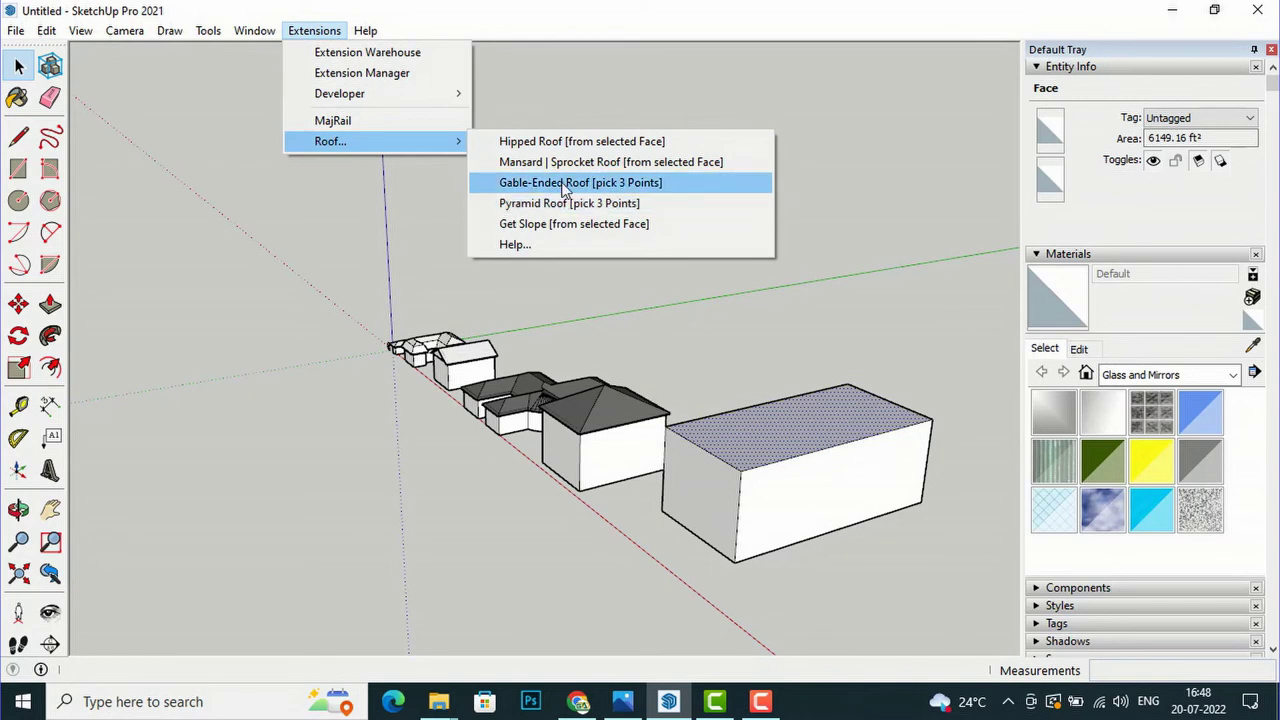
# Step: Start a gable-ended roof, picking both corners of the first gable and the second gable's line
pyautogui.click(566, 189)
pyautogui.click(668, 427)
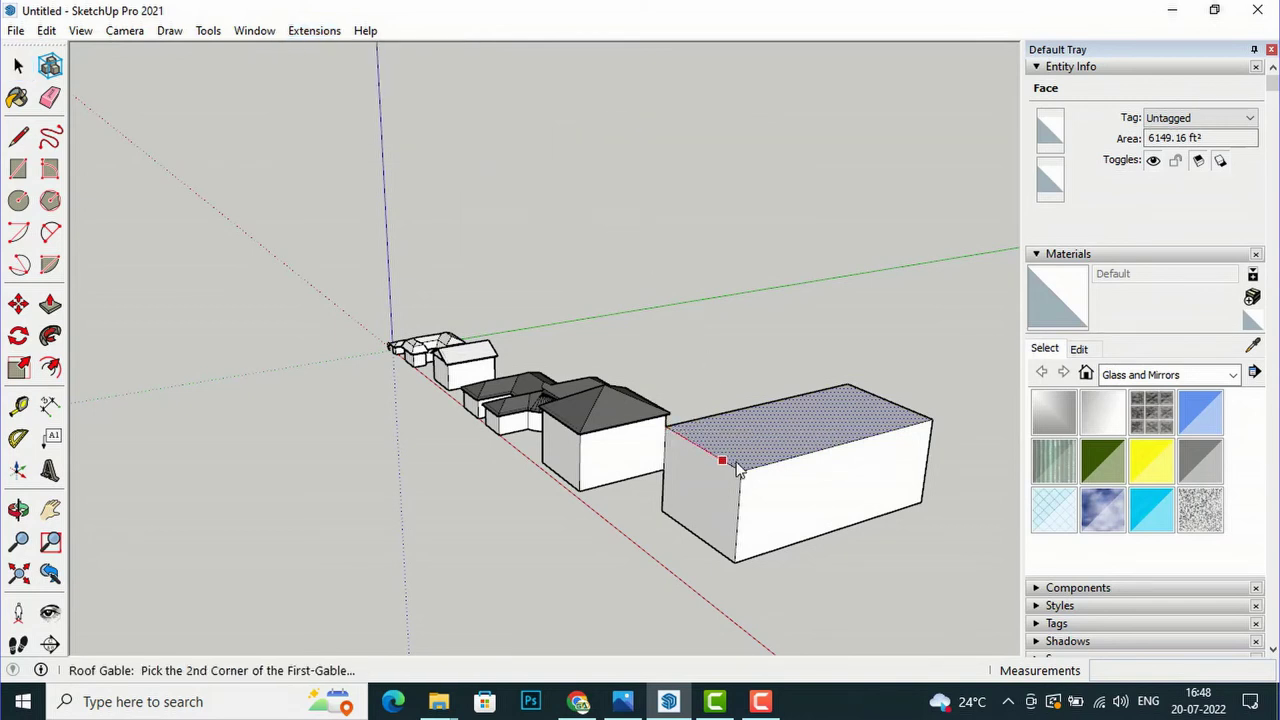
pyautogui.click(740, 469)
pyautogui.click(931, 428)
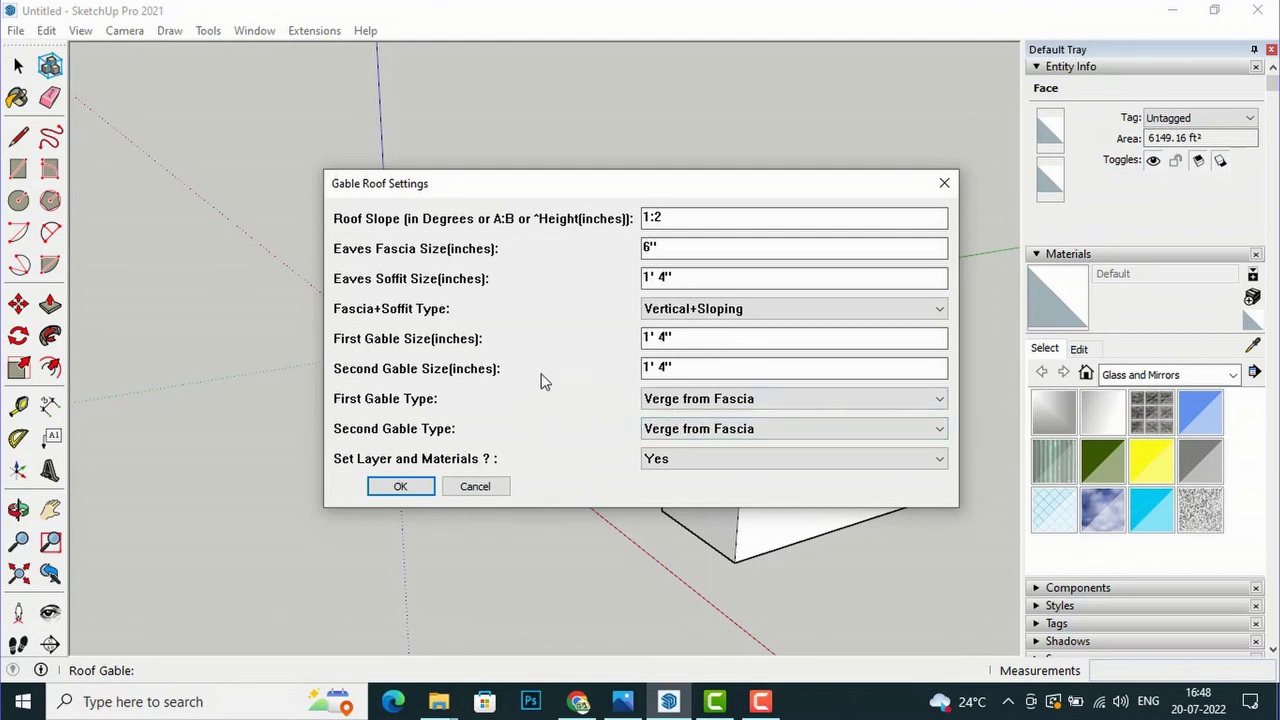
# Step: Set Second Gable Size to 16, accept the roof settings and layer, then orbit to view it
pyautogui.moveTo(688, 368); pyautogui.dragTo(600, 366)
pyautogui.write('1')
pyautogui.write('6')
pyautogui.click(398, 486)
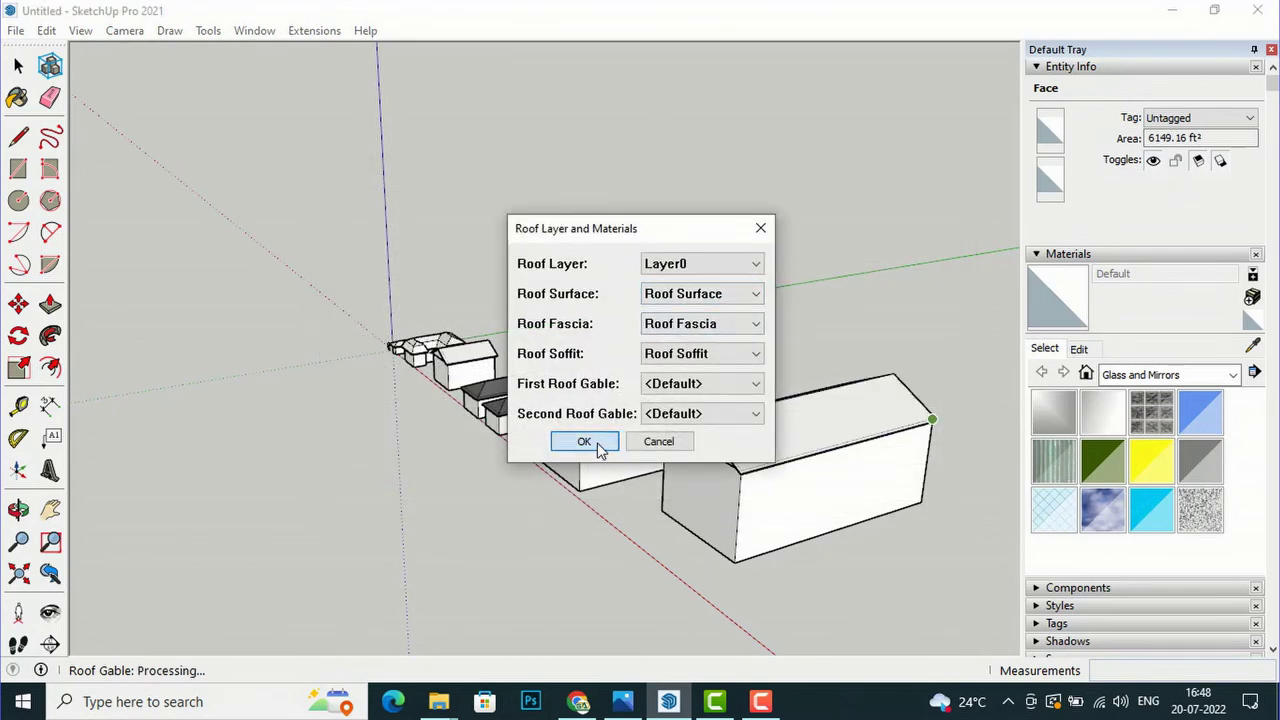
pyautogui.click(598, 442)
pyautogui.click(971, 550)
pyautogui.moveTo(857, 566)
pyautogui.mouseDown(button='middle')
pyautogui.moveTo(961, 520)
pyautogui.moveTo(760, 529)
pyautogui.moveTo(917, 537)
pyautogui.moveTo(846, 557)
pyautogui.moveTo(523, 523)
pyautogui.moveTo(412, 525)
pyautogui.moveTo(412, 545)
pyautogui.mouseUp(button='middle')
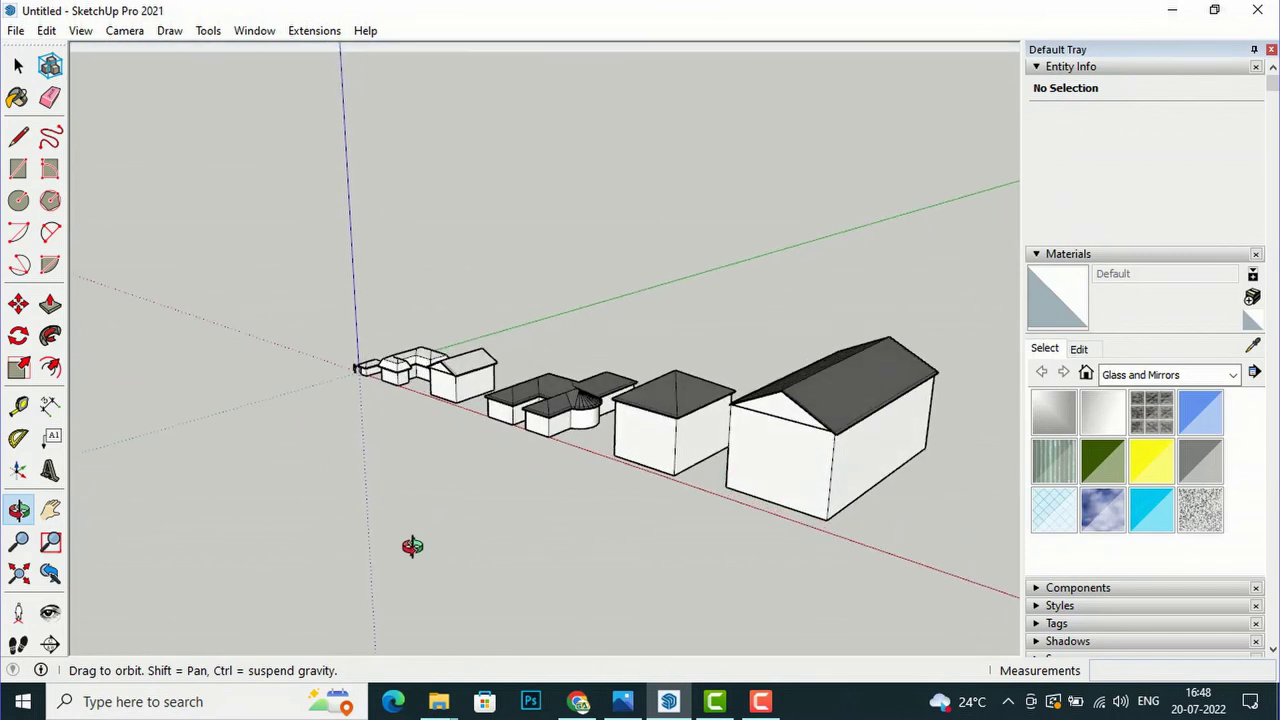